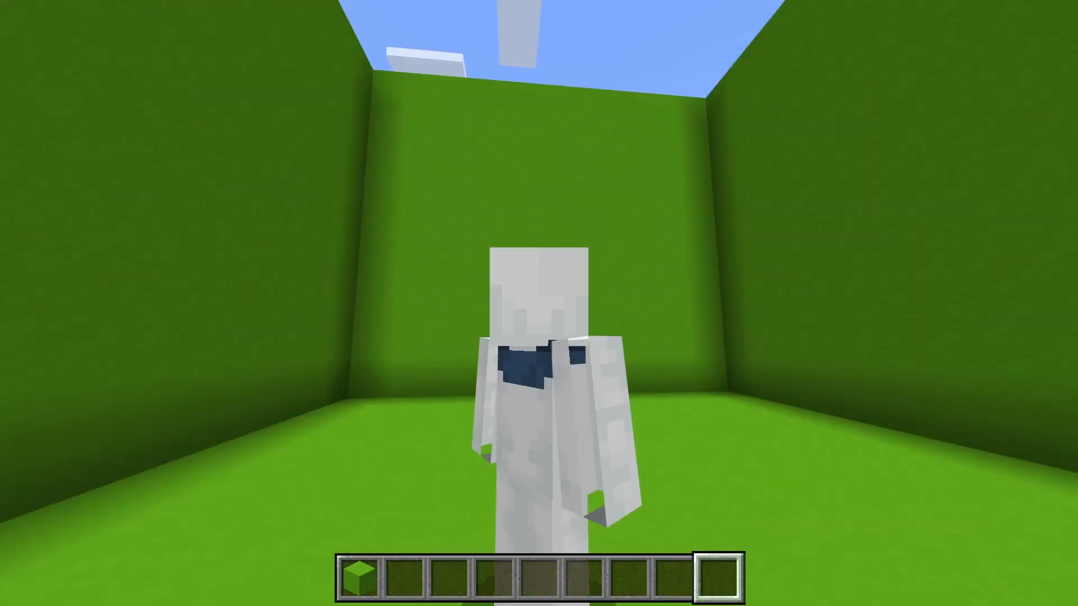
# Step: Lower the field of view to its minimum in the video settings and return to the snowman character
pyautogui.press('Escape')
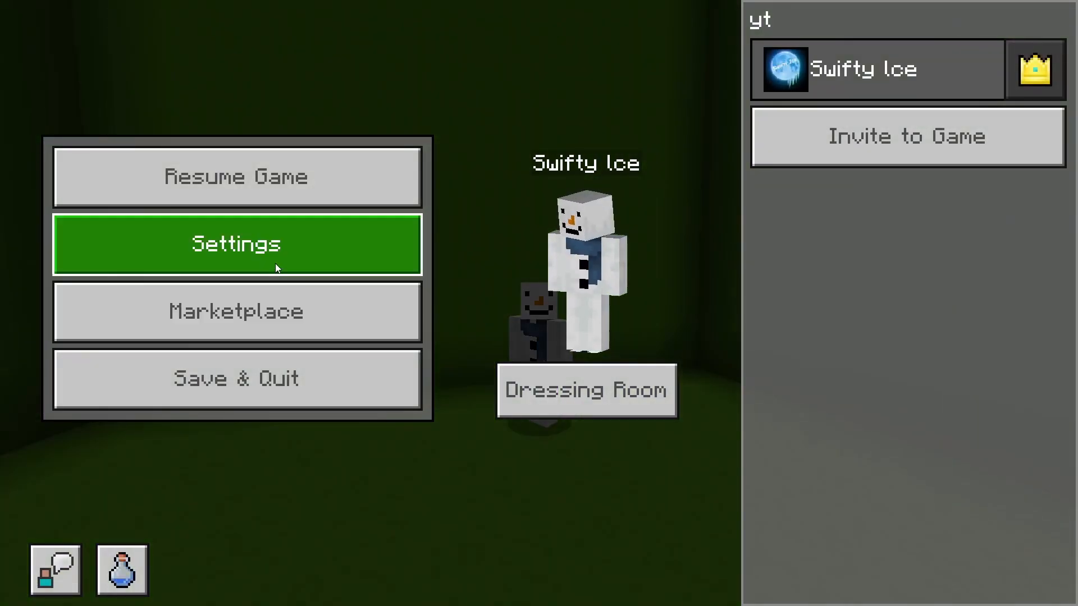
pyautogui.click(275, 264)
pyautogui.scroll(-5, 247, 449)
pyautogui.scroll(-3, 219, 503)
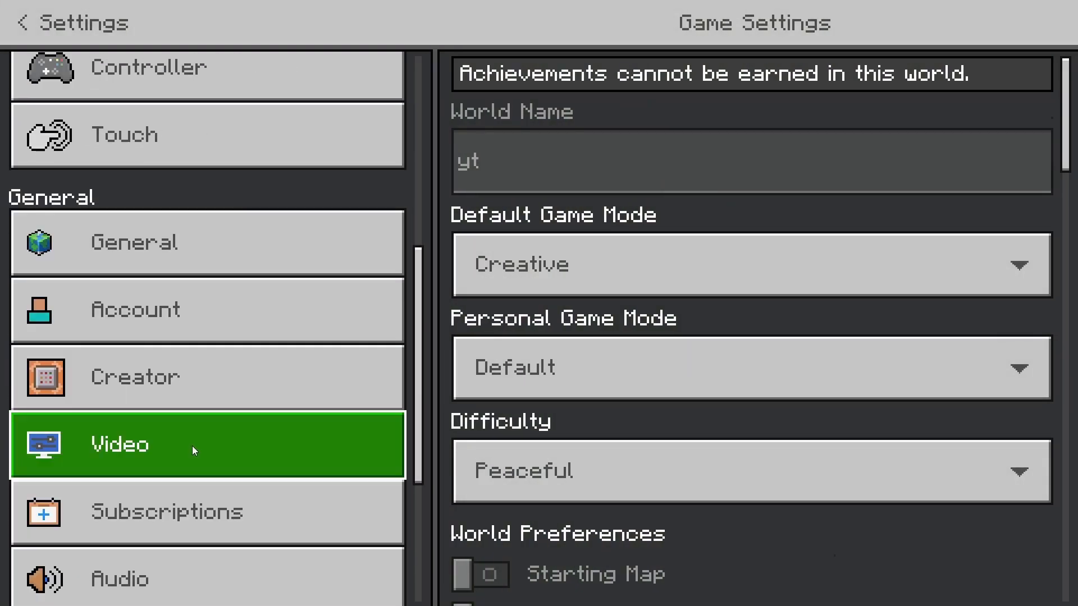
pyautogui.click(192, 446)
pyautogui.scroll(-5, 791, 489)
pyautogui.moveTo(841, 487); pyautogui.dragTo(453, 470)
pyautogui.press('Escape')
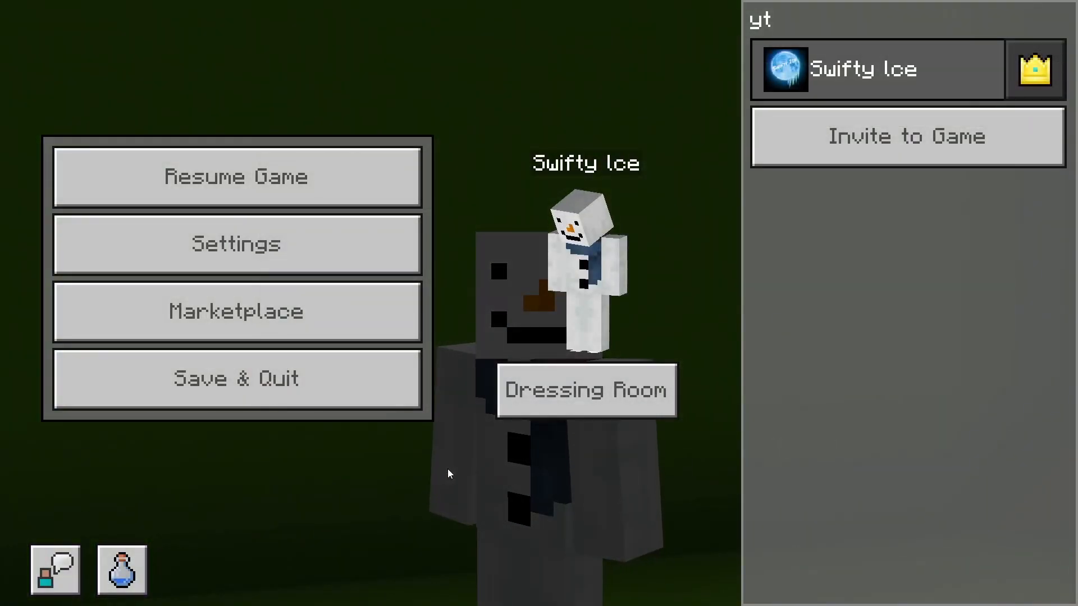
pyautogui.press('Escape')
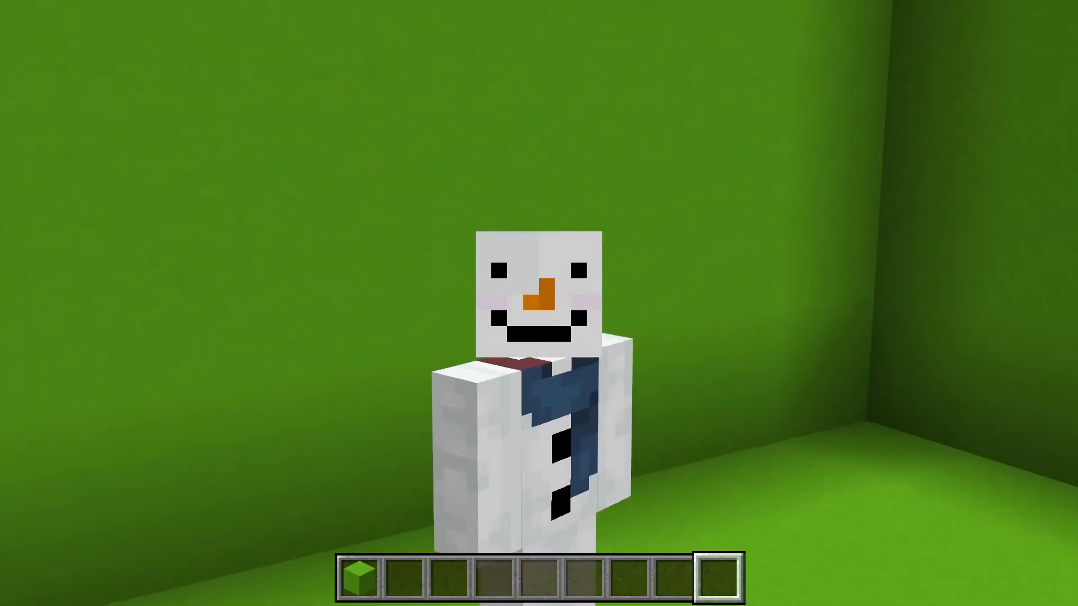
# Step: Hide the game HUD and capture a screenshot of the snowman against the green walls with the Xbox Game Bar
pyautogui.press('F1')
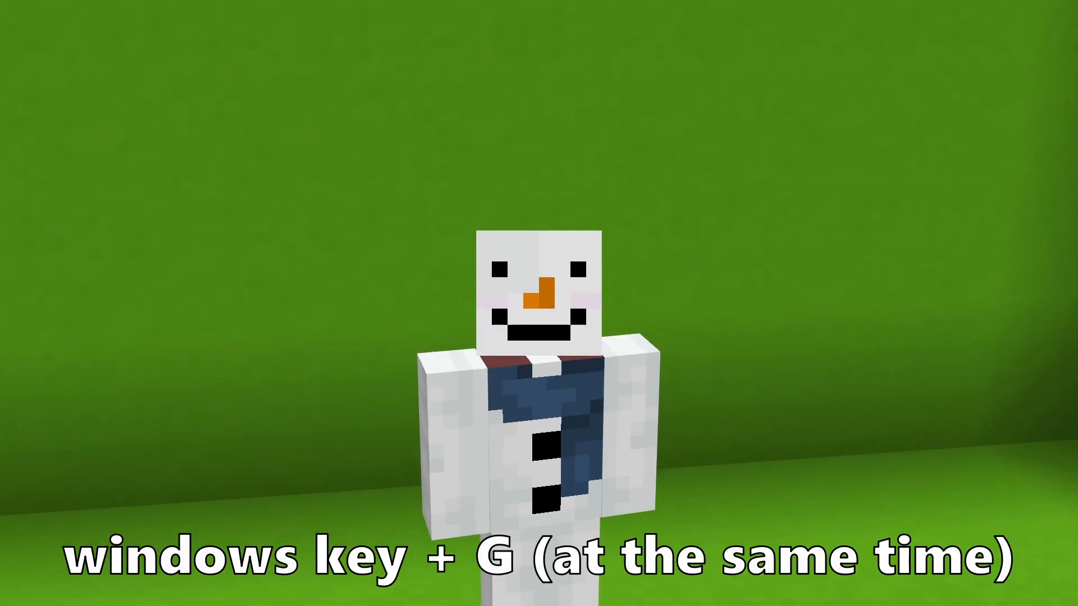
pyautogui.press('super+g')
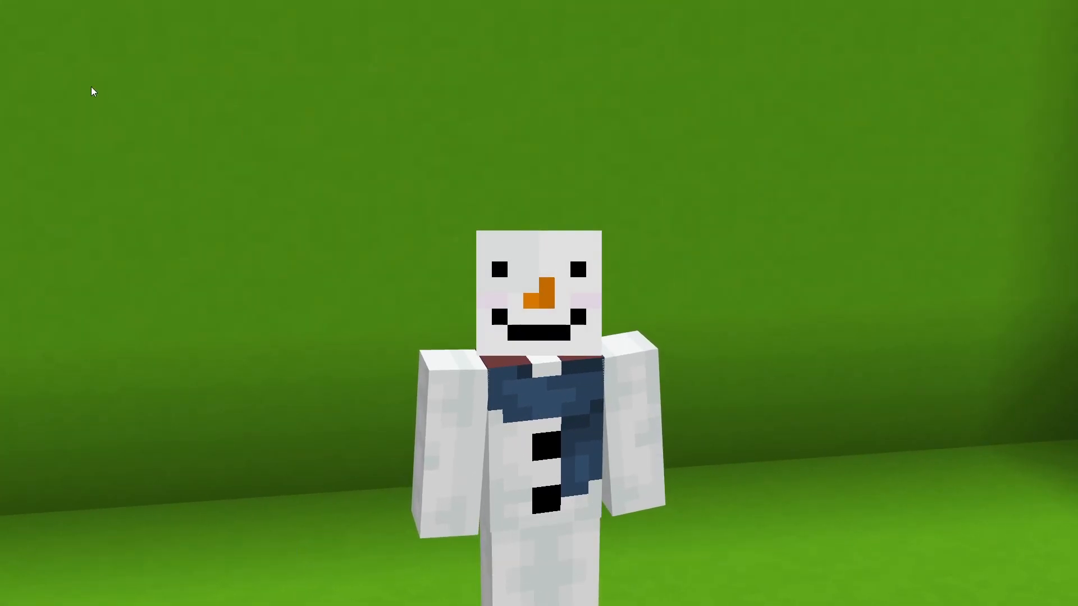
pyautogui.click(101, 131)
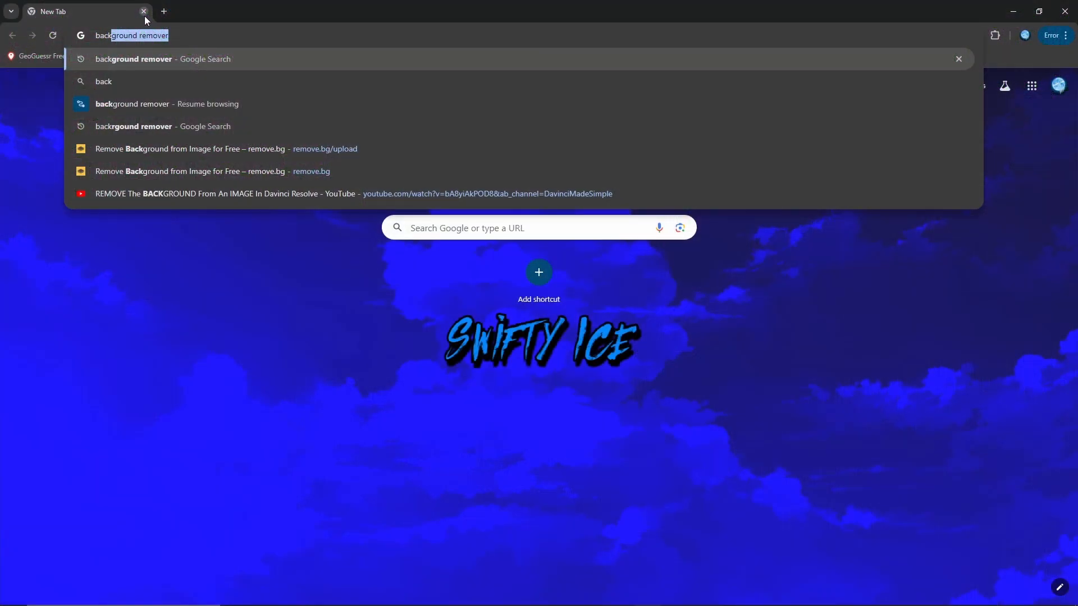
# Step: Search Google for "background remover" and open the remove.bg upload page, dismissing the file chooser
pyautogui.press('Return')
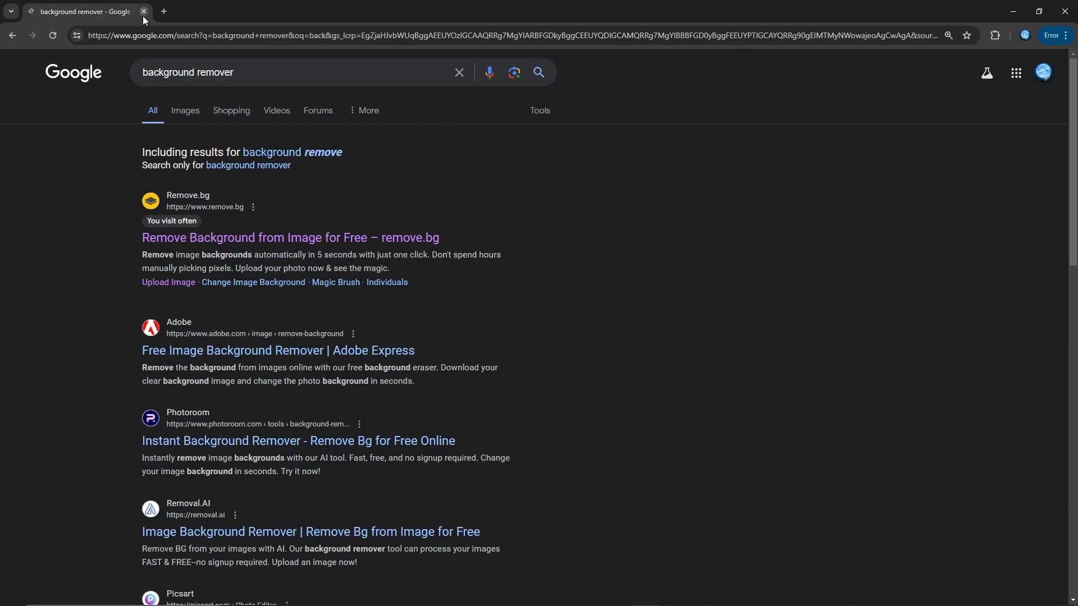
pyautogui.click(399, 237)
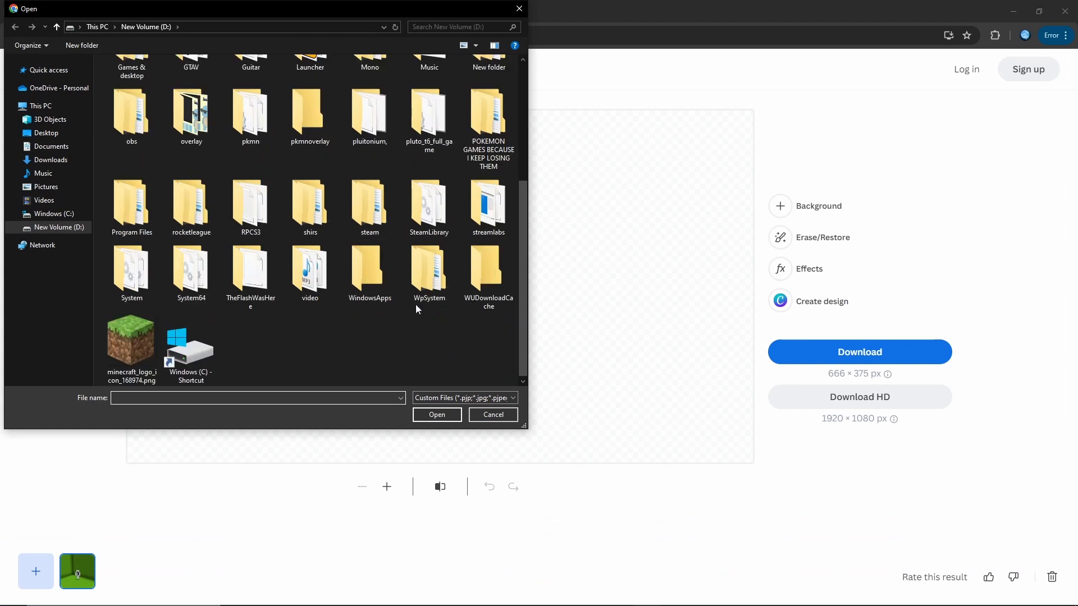
pyautogui.click(520, 8)
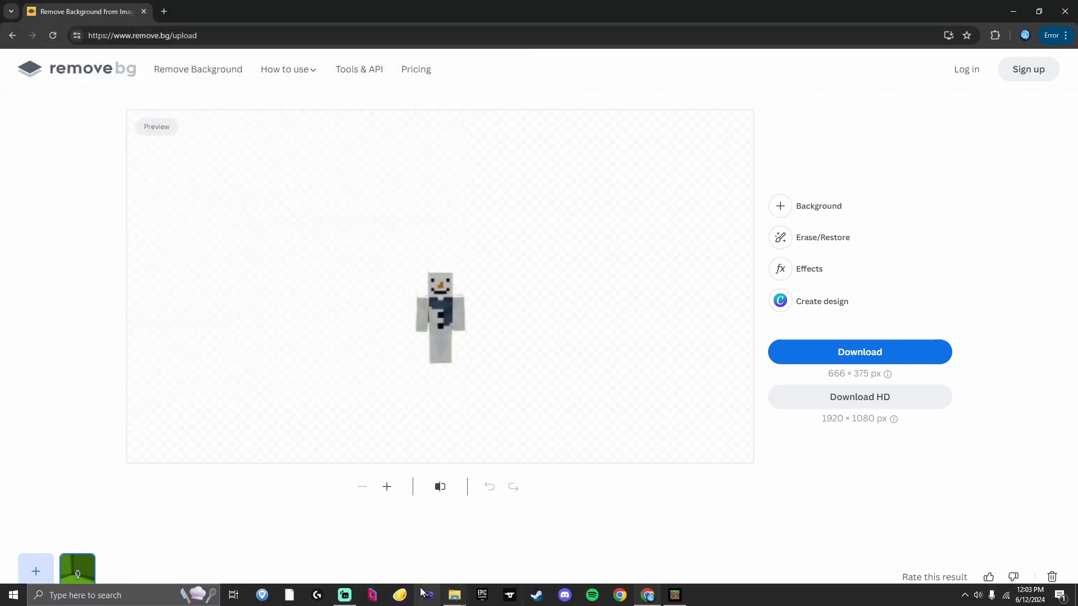
# Step: Upload the close-up snowman capture to remove.bg from the file manager and download the cutout as a 666 × 375 px PNG
pyautogui.moveTo(451, 597)
pyautogui.click(497, 557)
pyautogui.moveTo(696, 443); pyautogui.dragTo(243, 327)
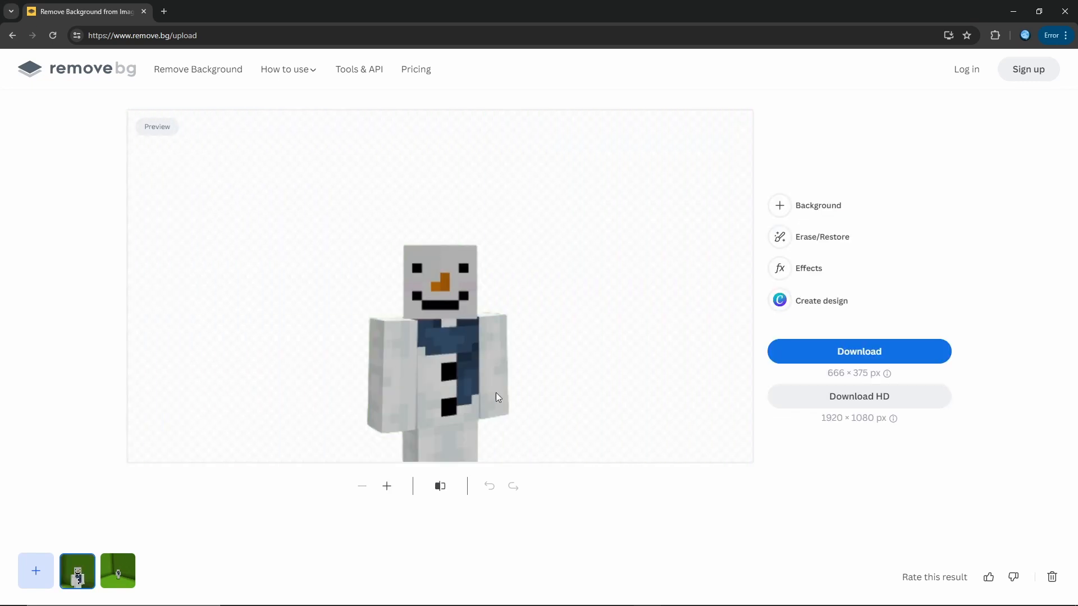
pyautogui.click(888, 352)
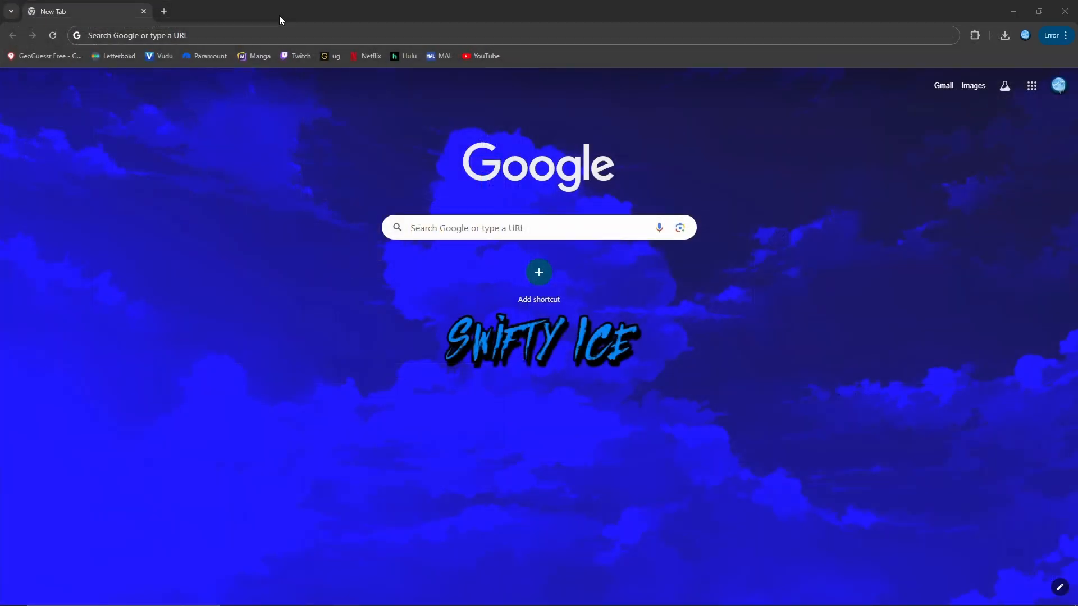
# Step: Go to the Pixlr photo editor website in a new browser tab
pyautogui.click(272, 30)
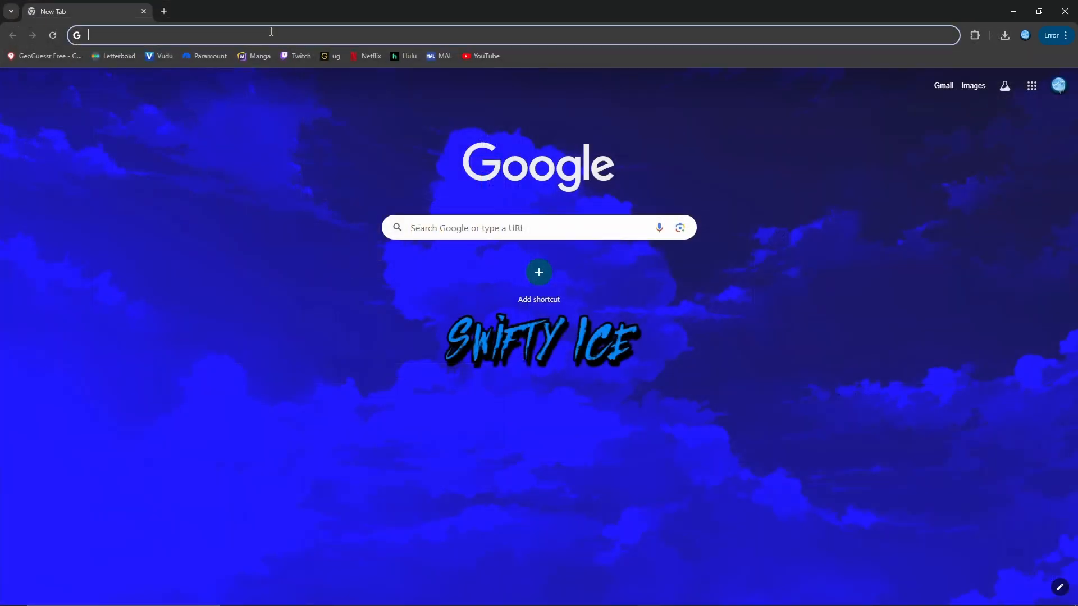
pyautogui.write('pixlr.com')
pyautogui.press('Return')
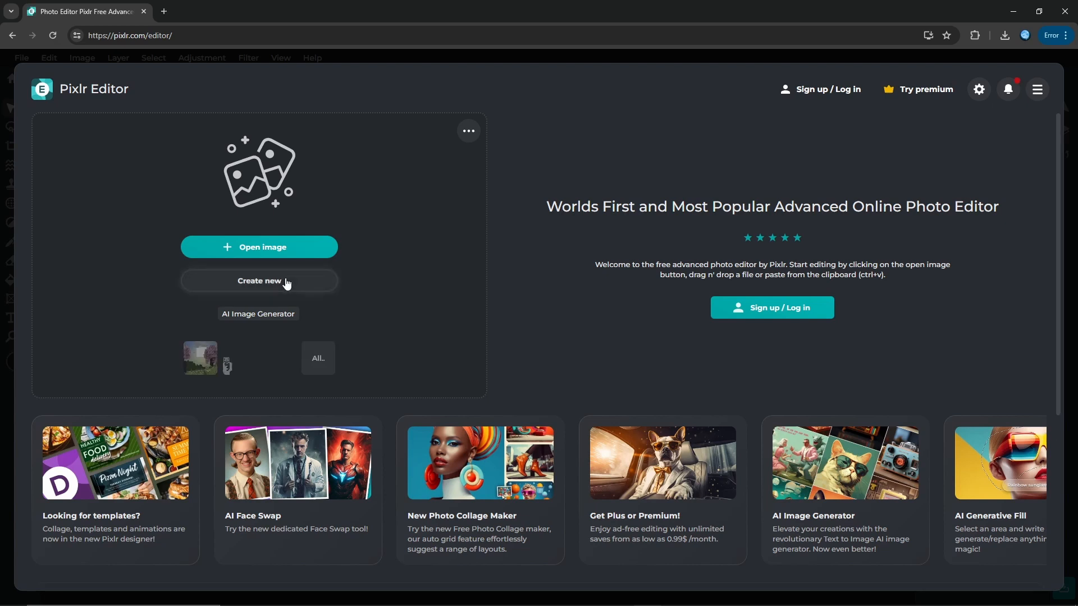
# Step: Create a new 1280 × 720 px document from the YouTube Thumbnail preset and dismiss the ad blocker notice
pyautogui.click(287, 283)
pyautogui.click(366, 180)
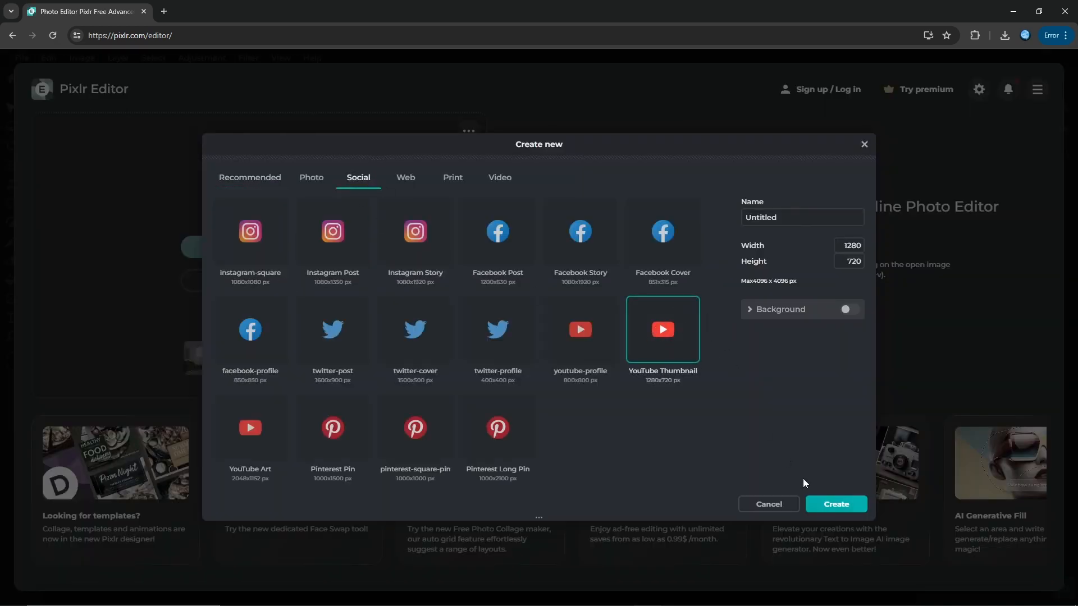
pyautogui.click(832, 507)
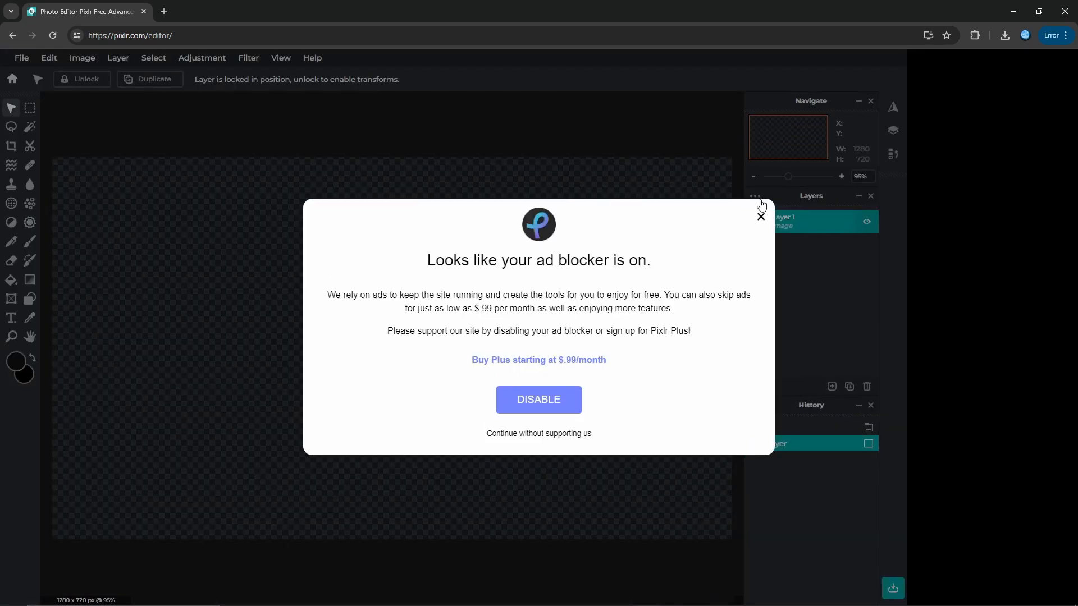
pyautogui.click(761, 216)
# Step: Add the cherry tree capture "Minecraft 6_12_2024 12_07_01 PM.png" from the Captures folder as a layer in the current document
pyautogui.click(833, 387)
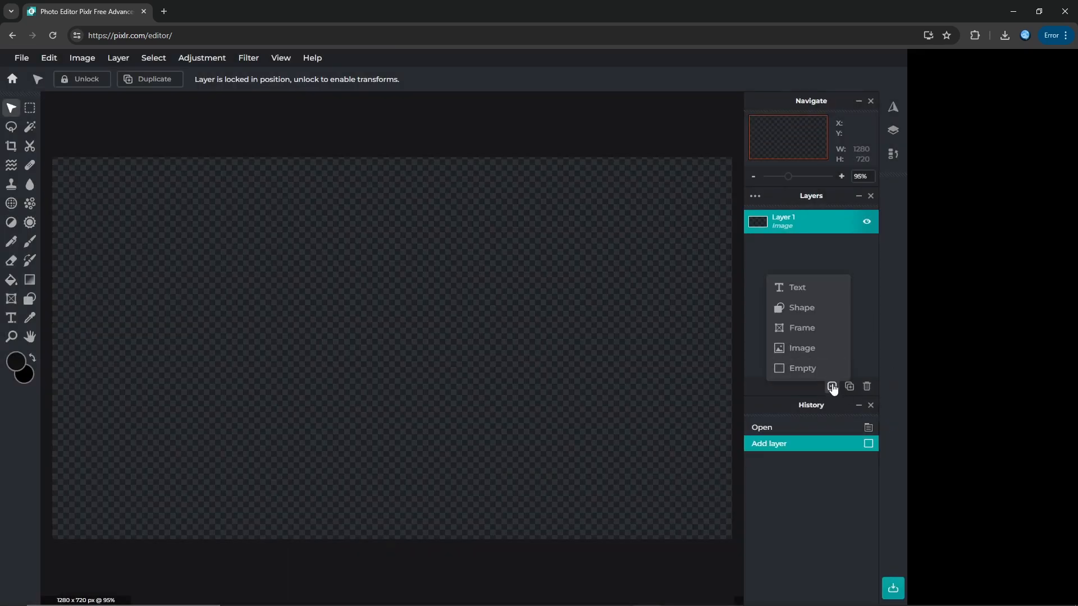
pyautogui.click(809, 348)
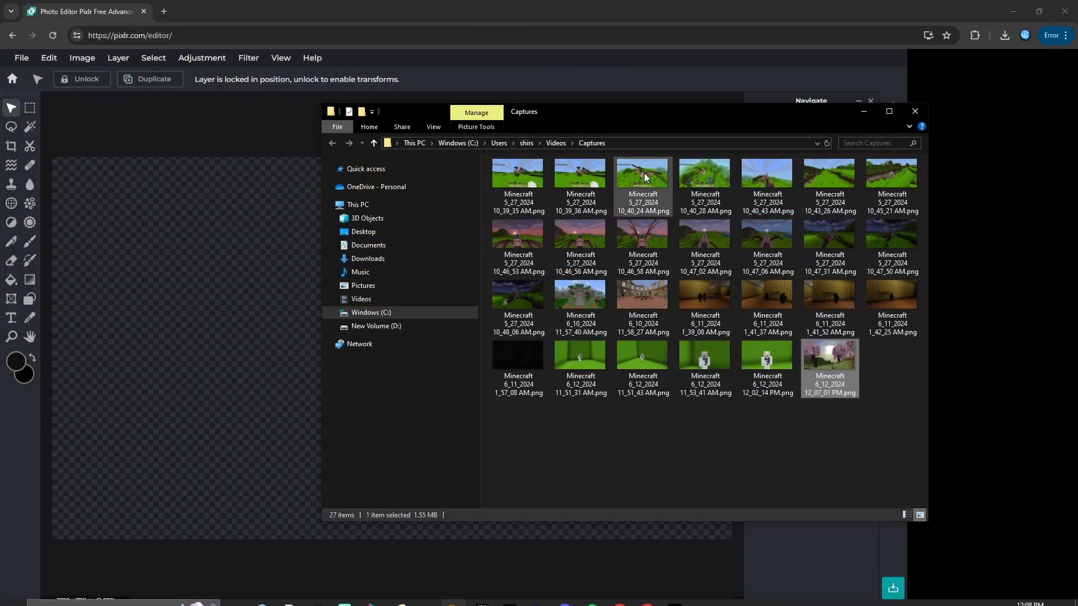
pyautogui.moveTo(637, 106); pyautogui.dragTo(787, 138)
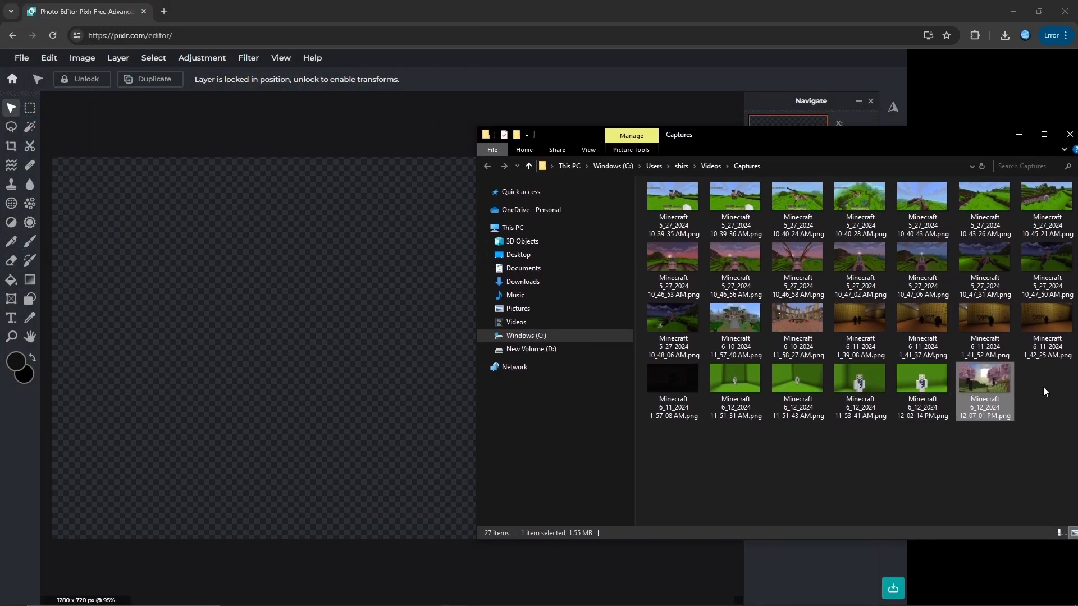
pyautogui.moveTo(983, 402); pyautogui.dragTo(317, 294)
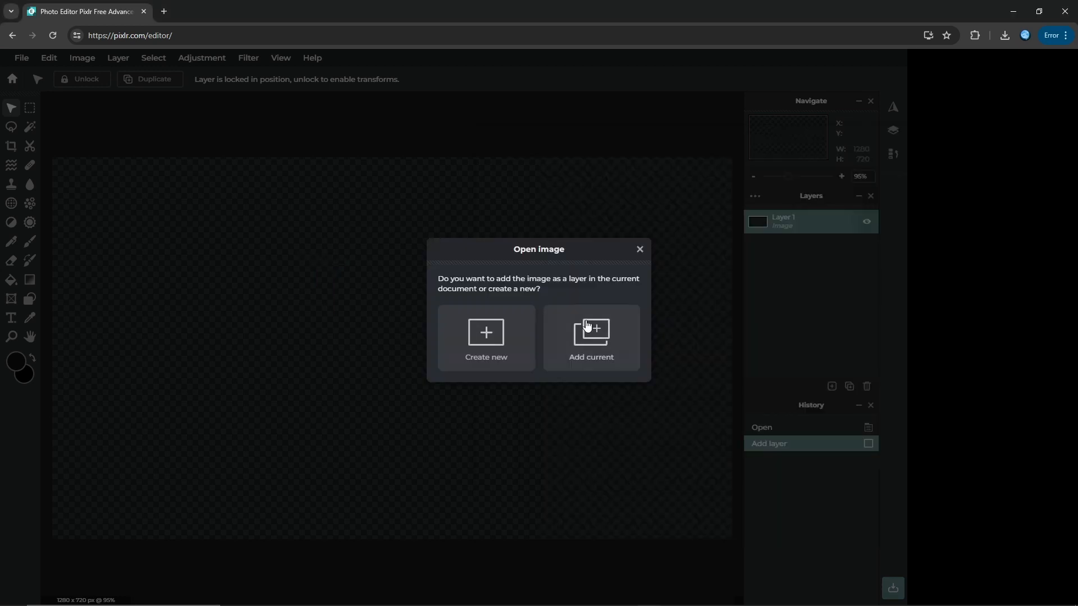
pyautogui.click(572, 349)
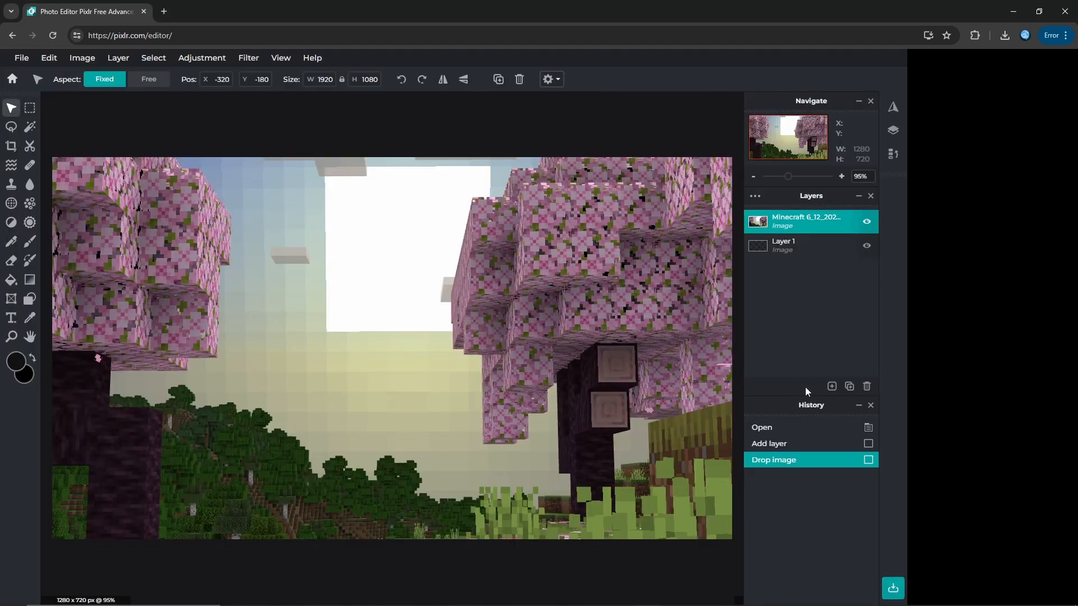
# Step: Scale the cherry tree background to about 1583 × 890 px and reposition it to fill the canvas
pyautogui.moveTo(453, 347); pyautogui.dragTo(562, 237)
pyautogui.moveTo(305, 378); pyautogui.dragTo(481, 341)
pyautogui.moveTo(165, 488); pyautogui.dragTo(165, 464)
pyautogui.moveTo(305, 368); pyautogui.dragTo(160, 459)
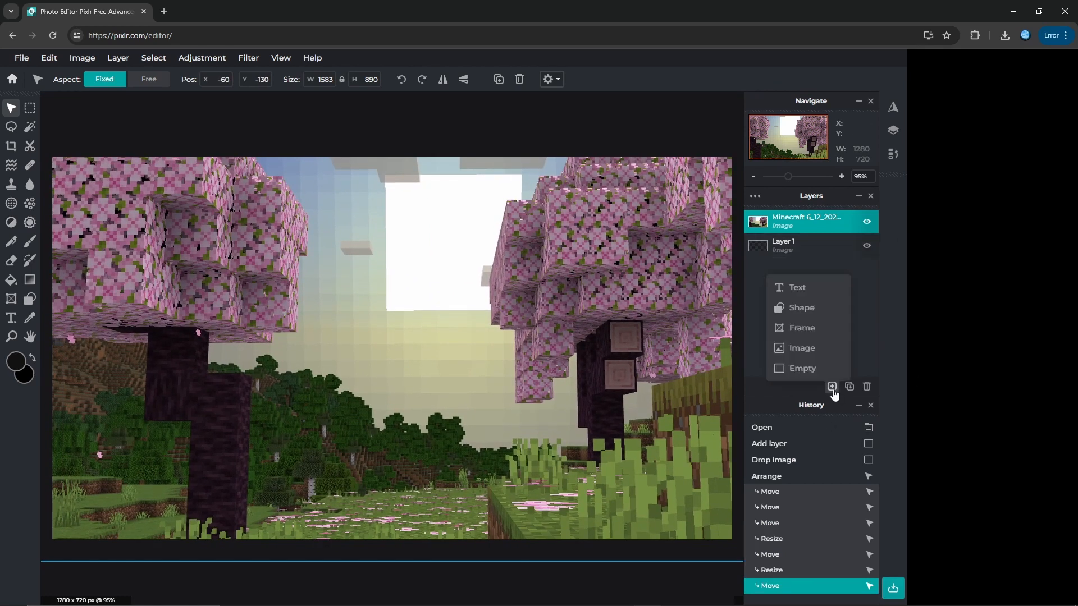
# Step: Add the snowman cutout "Minecraft_6_12_2024_11_53_41_AM-removebg-preview.png" as a new image layer
pyautogui.click(832, 386)
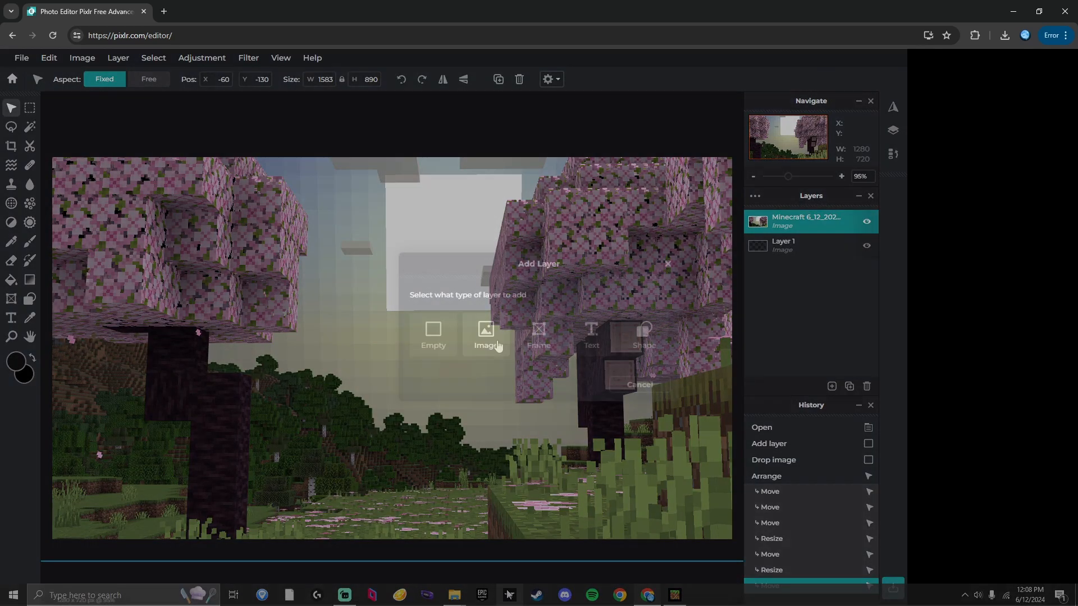
pyautogui.click(486, 334)
pyautogui.scroll(-5, 444, 308)
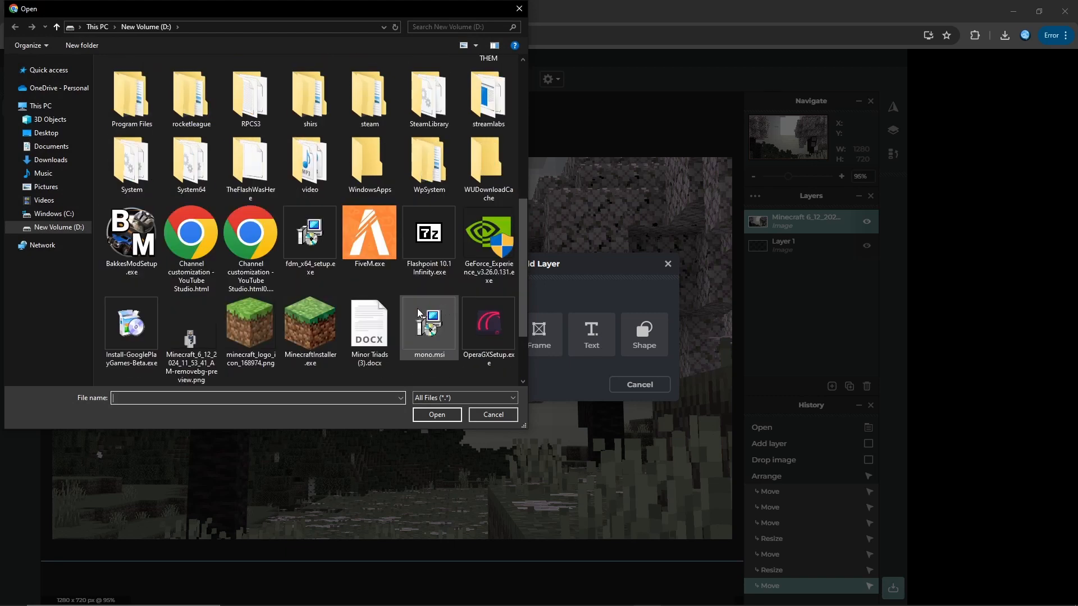
pyautogui.click(204, 333)
pyautogui.moveTo(203, 333); pyautogui.dragTo(626, 478)
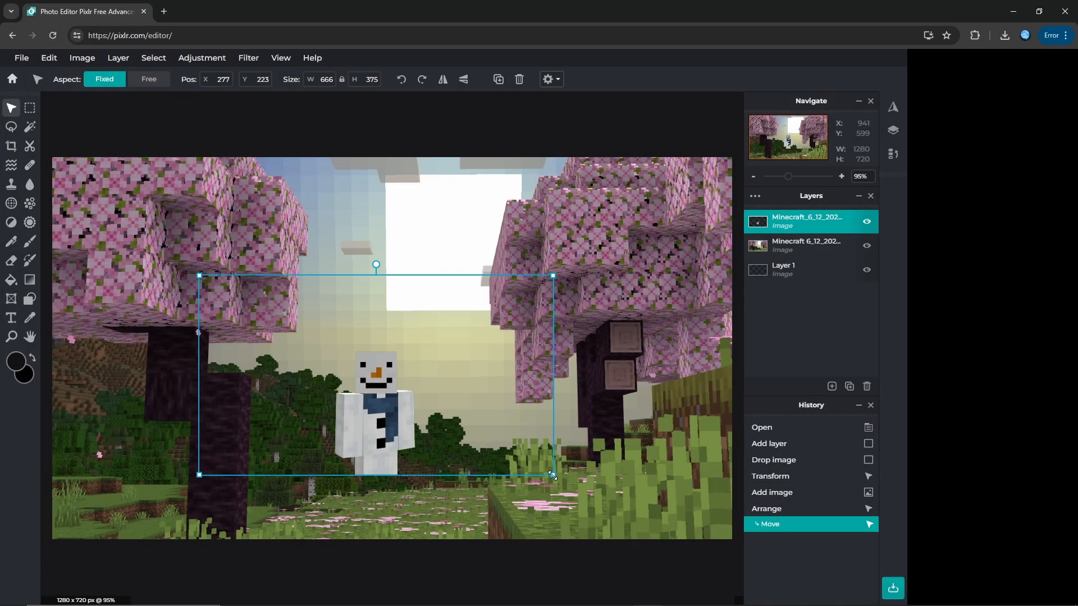
# Step: Enlarge the snowman cutout layer to about 1741 × 980 px, place the snowman at the lower left, and nudge the background into alignment
pyautogui.moveTo(553, 475); pyautogui.dragTo(434, 445)
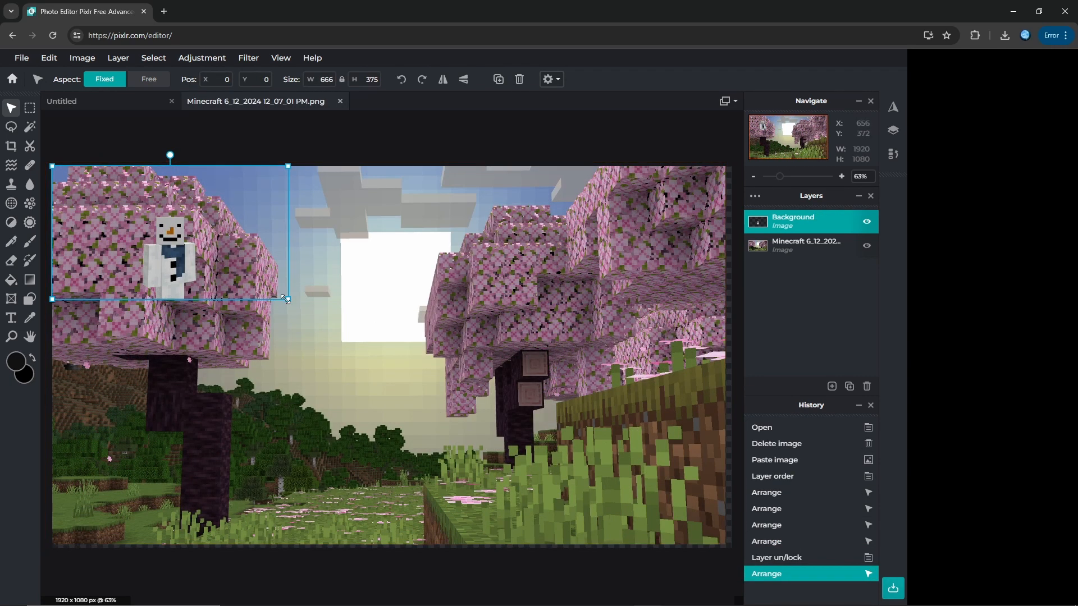
pyautogui.moveTo(285, 298); pyautogui.dragTo(662, 509)
pyautogui.moveTo(349, 422); pyautogui.dragTo(178, 449)
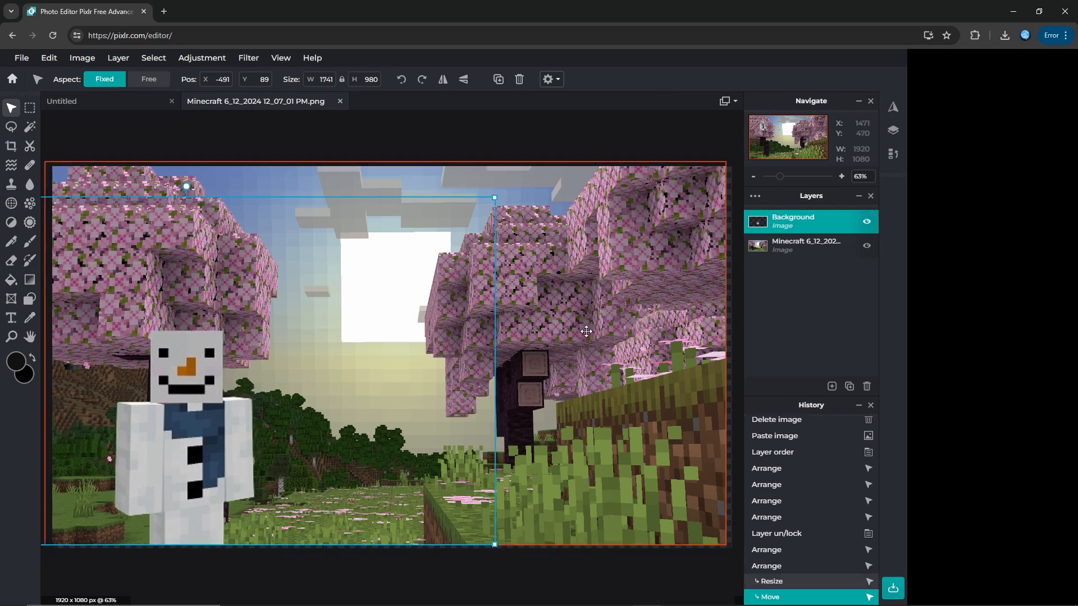
pyautogui.moveTo(588, 331); pyautogui.dragTo(593, 336)
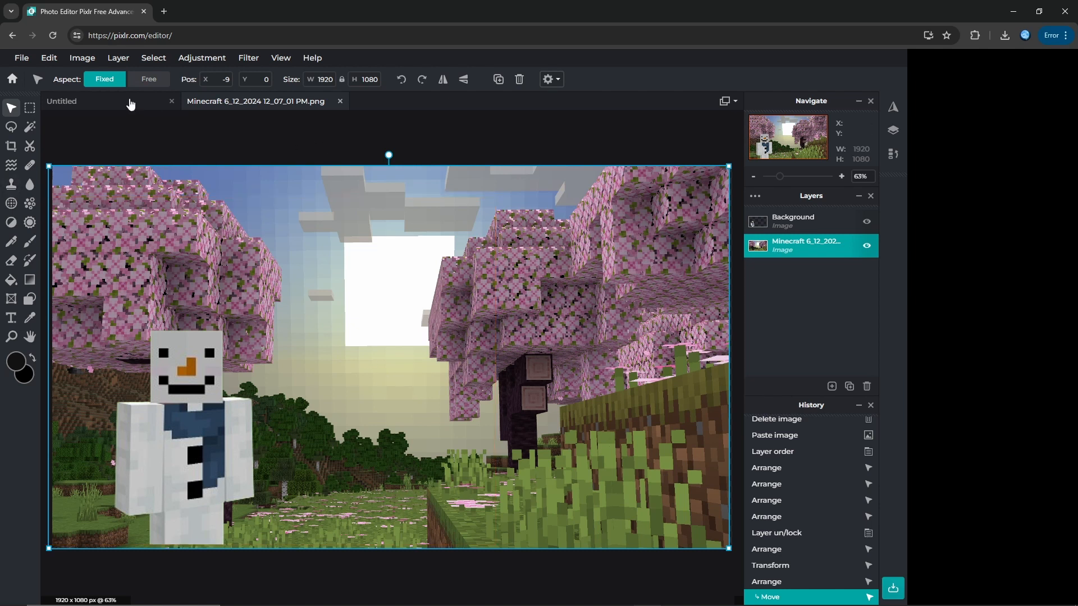
# Step: Add a text box reading "THUMBNAIL" across the upper right of the image
pyautogui.click(11, 318)
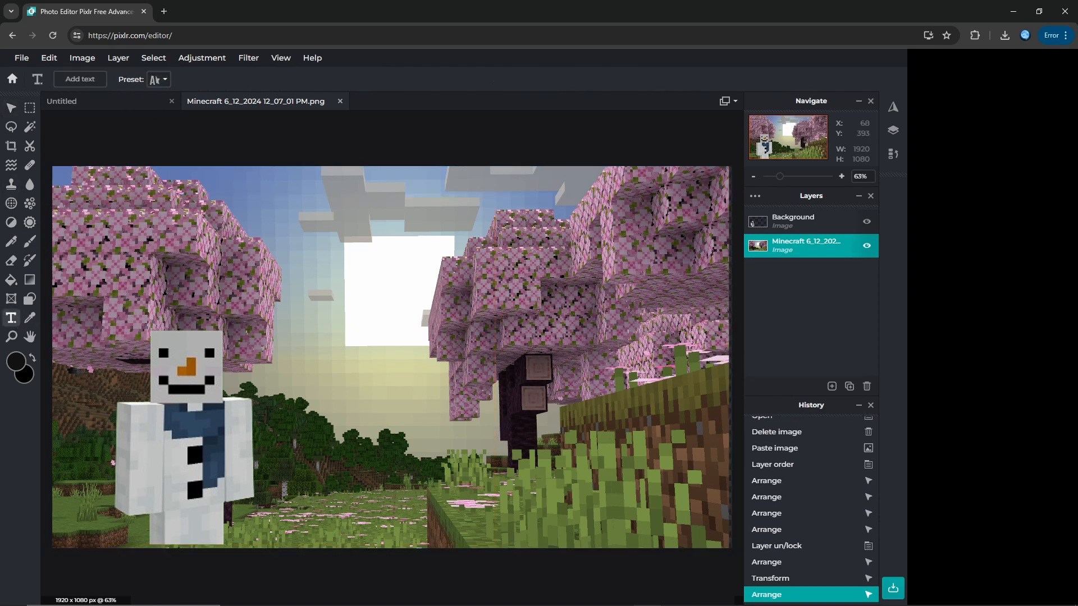
pyautogui.moveTo(364, 276); pyautogui.dragTo(732, 228)
pyautogui.moveTo(729, 186); pyautogui.dragTo(728, 186)
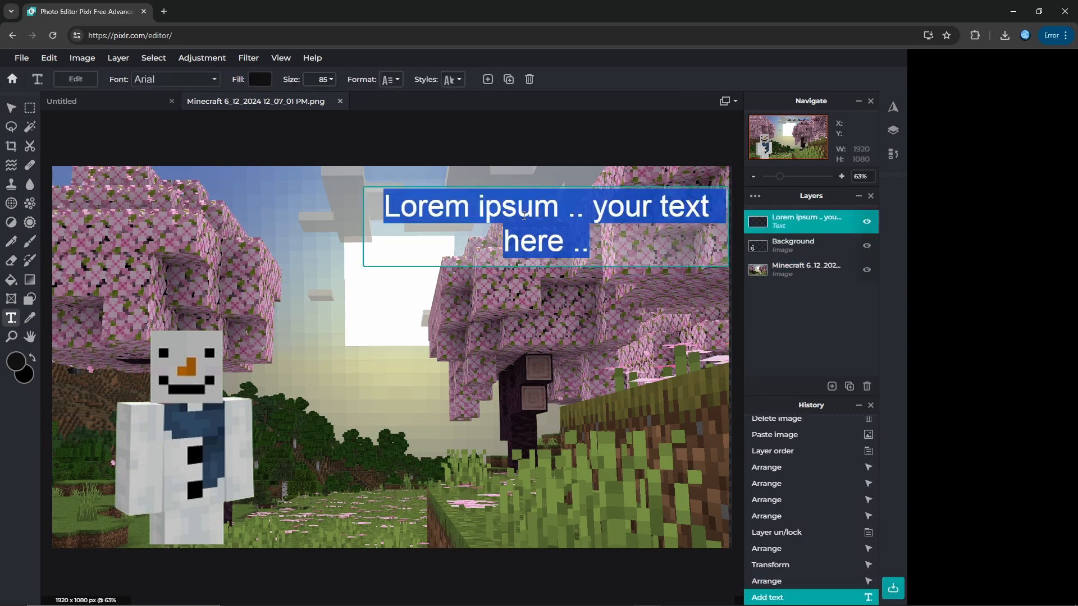
pyautogui.write('THUMBNAIL')
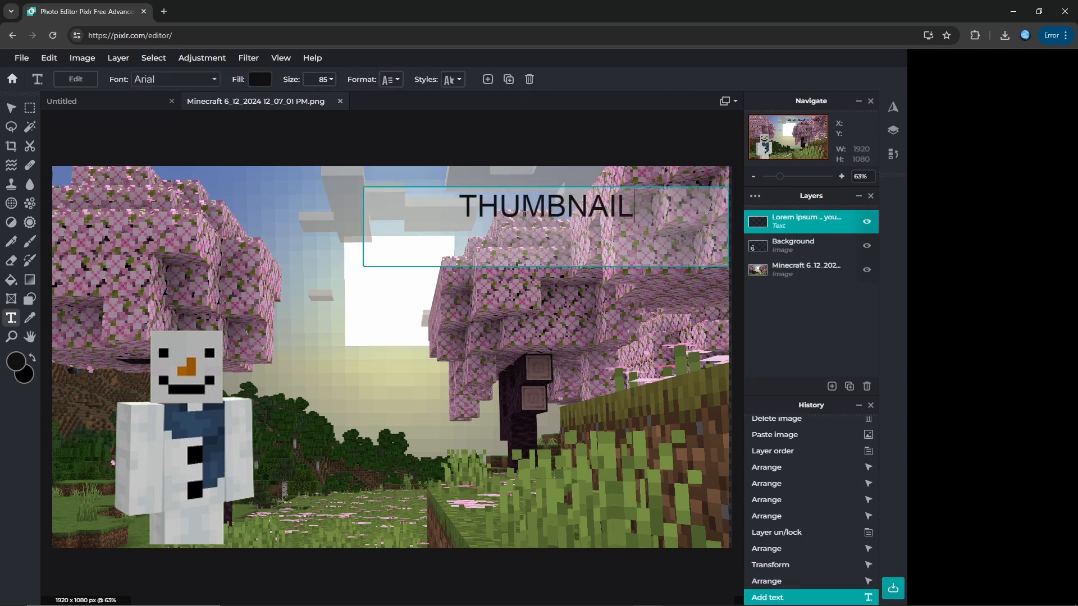
pyautogui.click(169, 128)
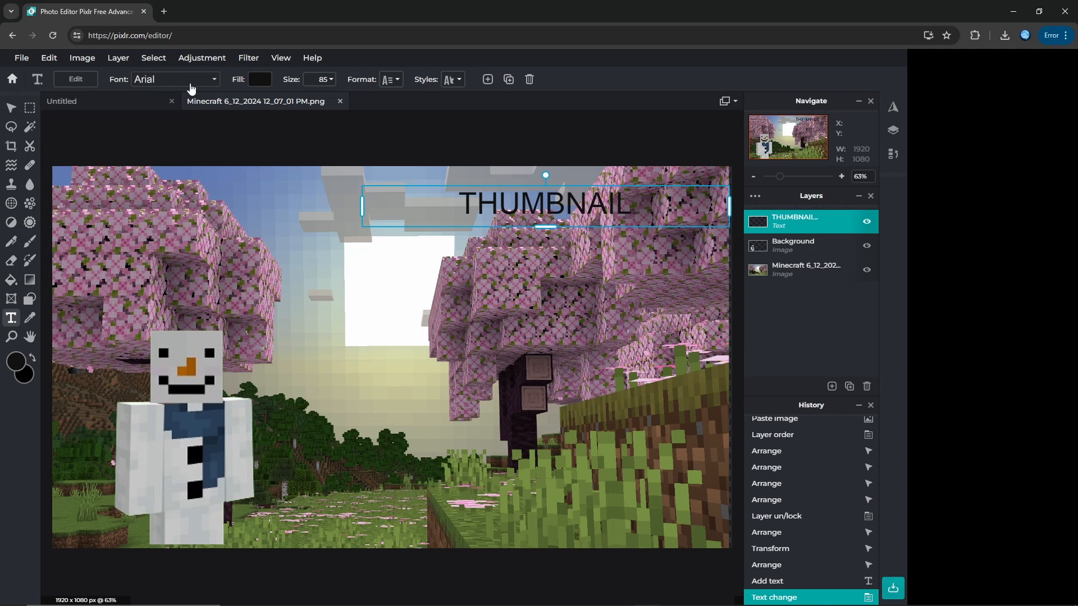
# Step: Change the font of the "THUMBNAIL" text to a heavy, blocky display typeface
pyautogui.click(190, 82)
pyautogui.scroll(-15, 186, 269)
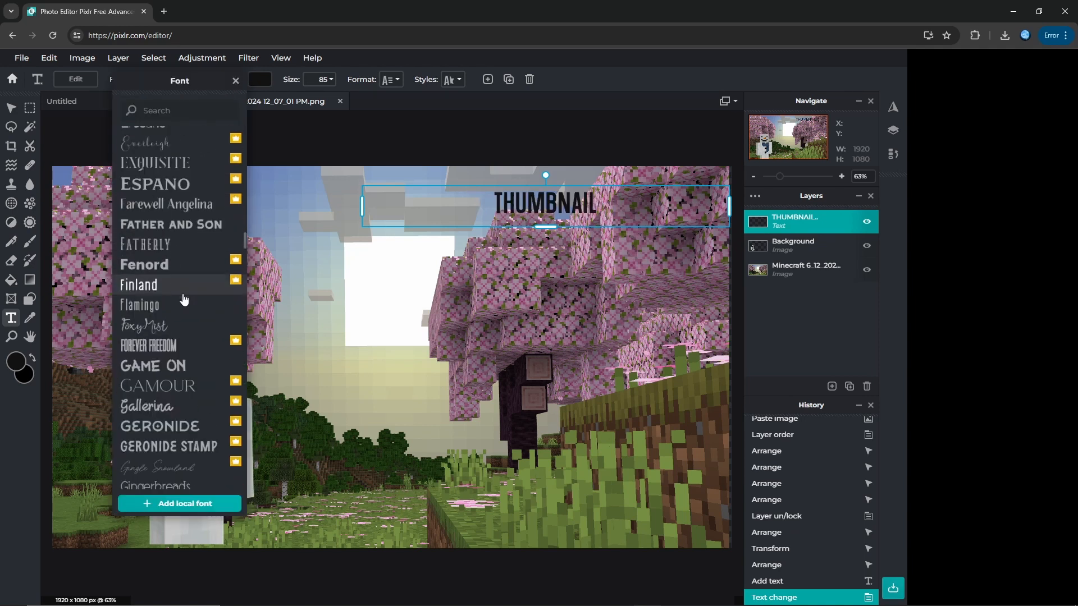
pyautogui.scroll(4, 184, 300)
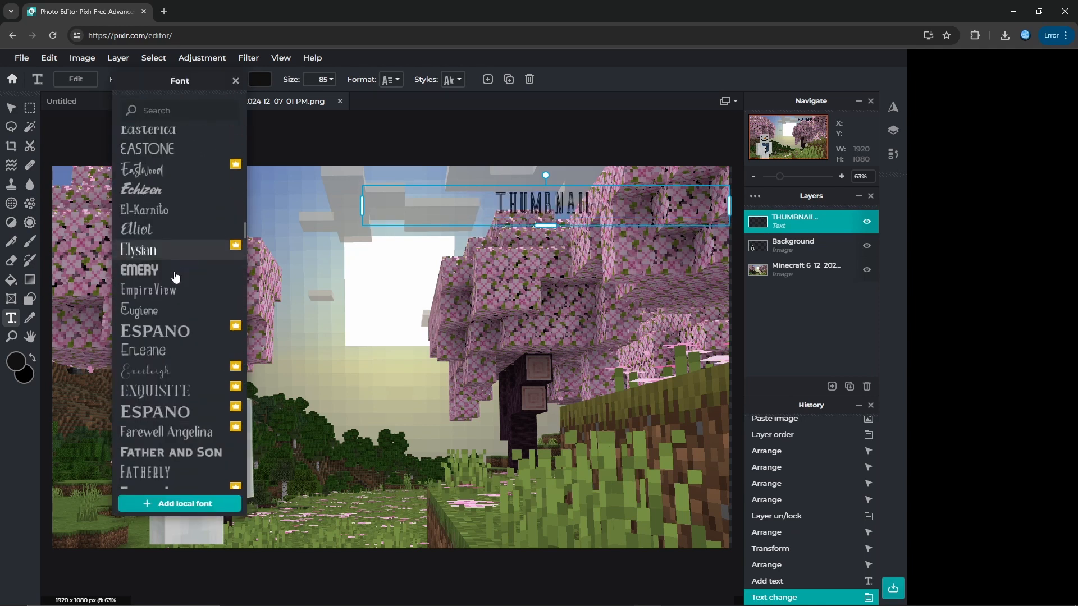
pyautogui.scroll(2, 176, 276)
pyautogui.click(172, 384)
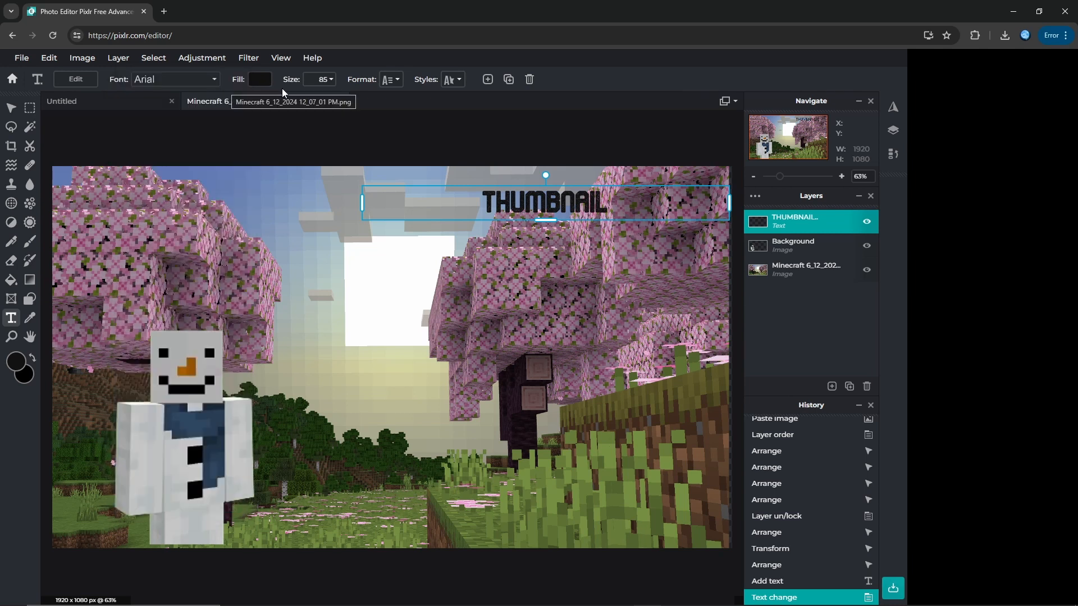
# Step: Fill the "THUMBNAIL" text with white (#FFFFFF) and set its size to 205
pyautogui.click(259, 79)
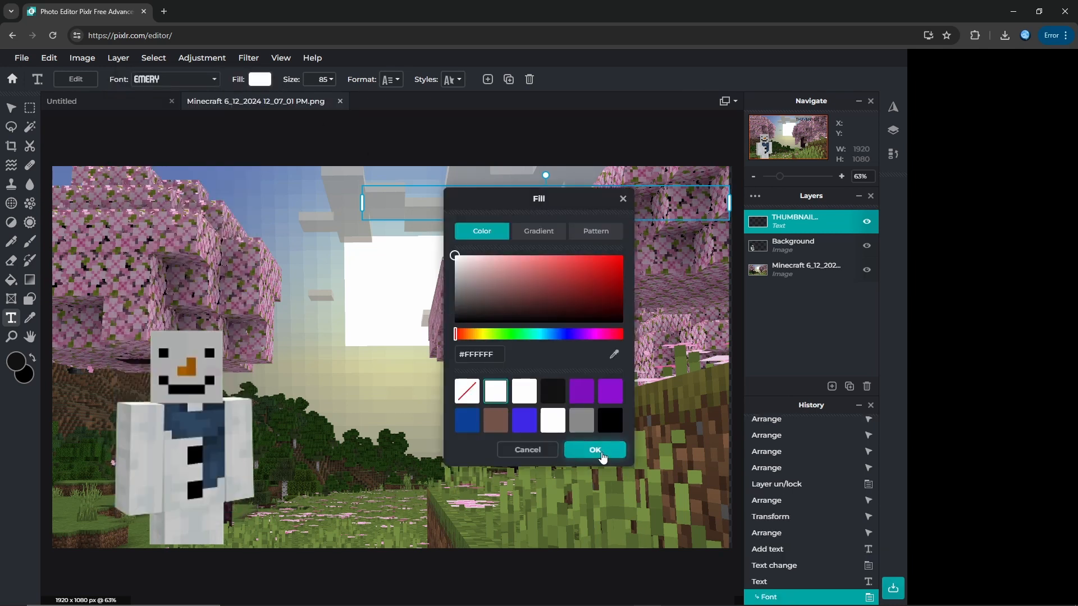
pyautogui.click(595, 450)
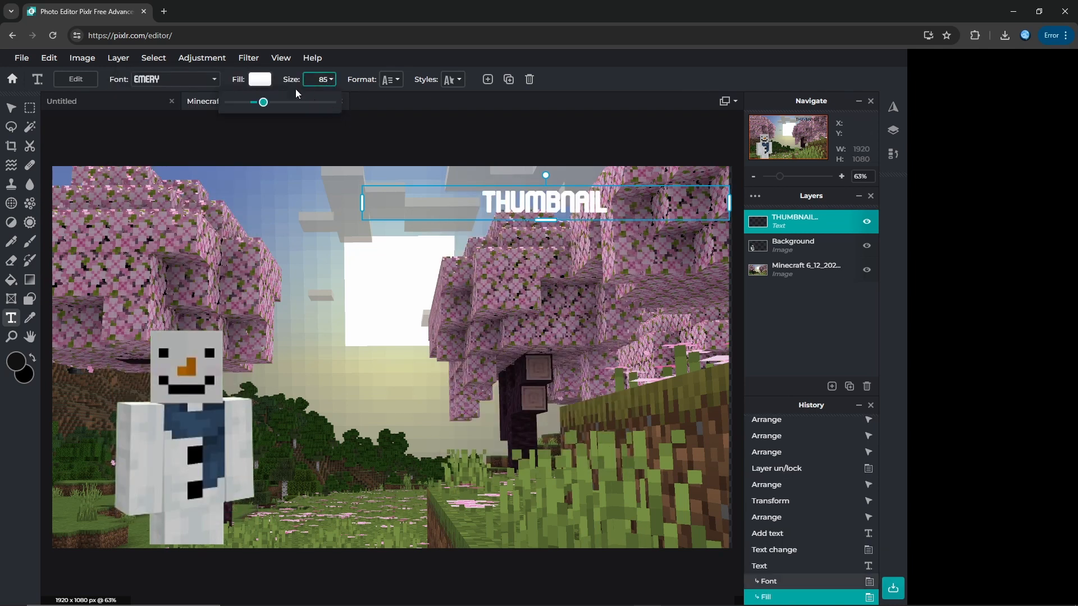
pyautogui.moveTo(278, 108); pyautogui.dragTo(288, 103)
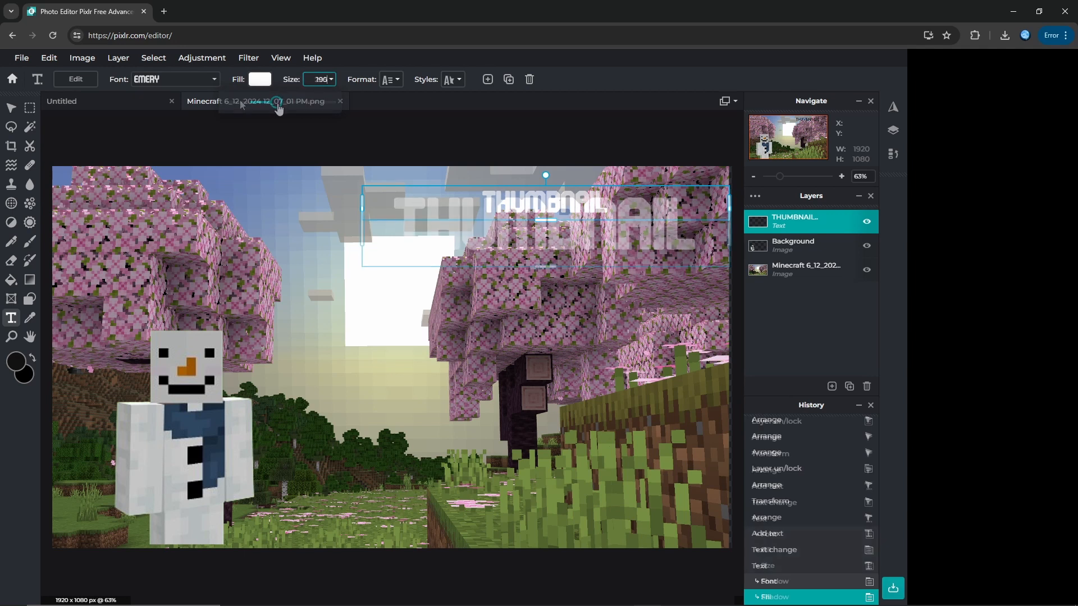
# Step: Turn on an outline for the "THUMBNAIL" text and make it black
pyautogui.click(453, 79)
pyautogui.click(502, 206)
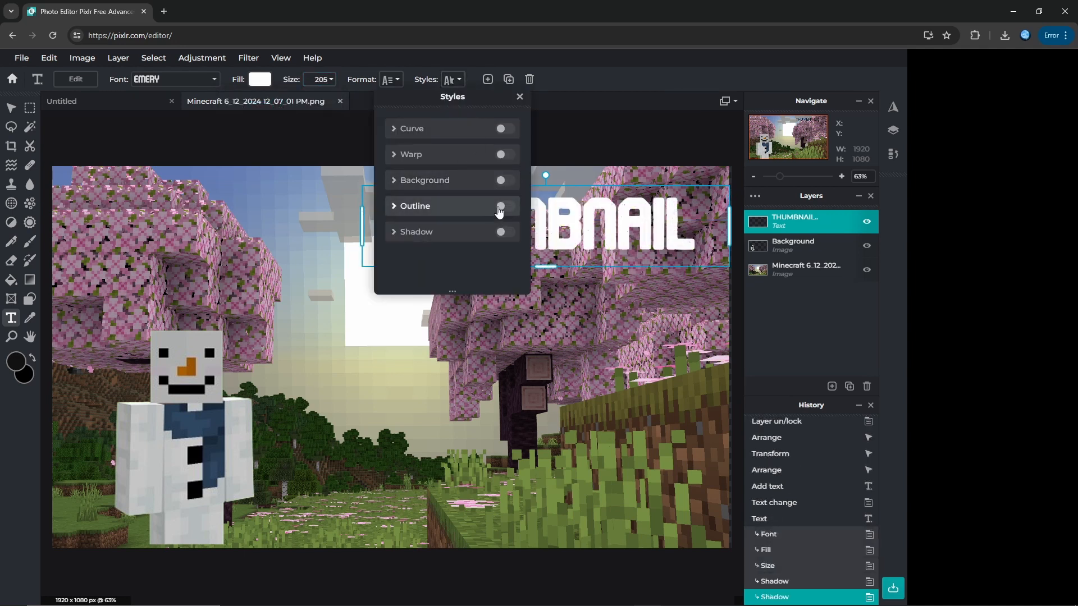
pyautogui.scroll(-2, 490, 217)
pyautogui.scroll(3, 489, 214)
pyautogui.click(514, 232)
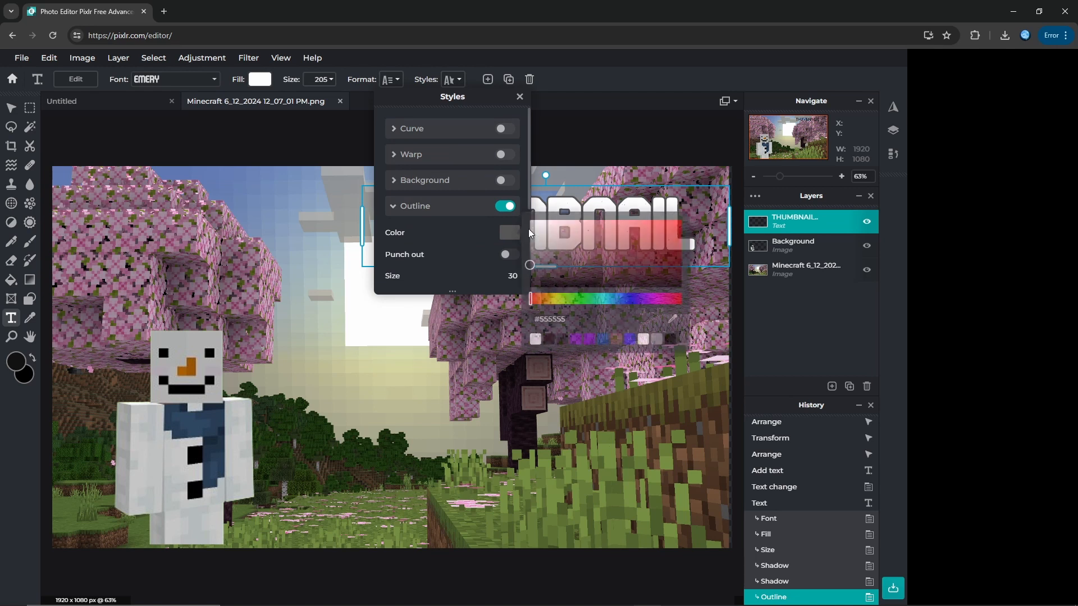
pyautogui.click(664, 280)
pyautogui.scroll(-3, 481, 241)
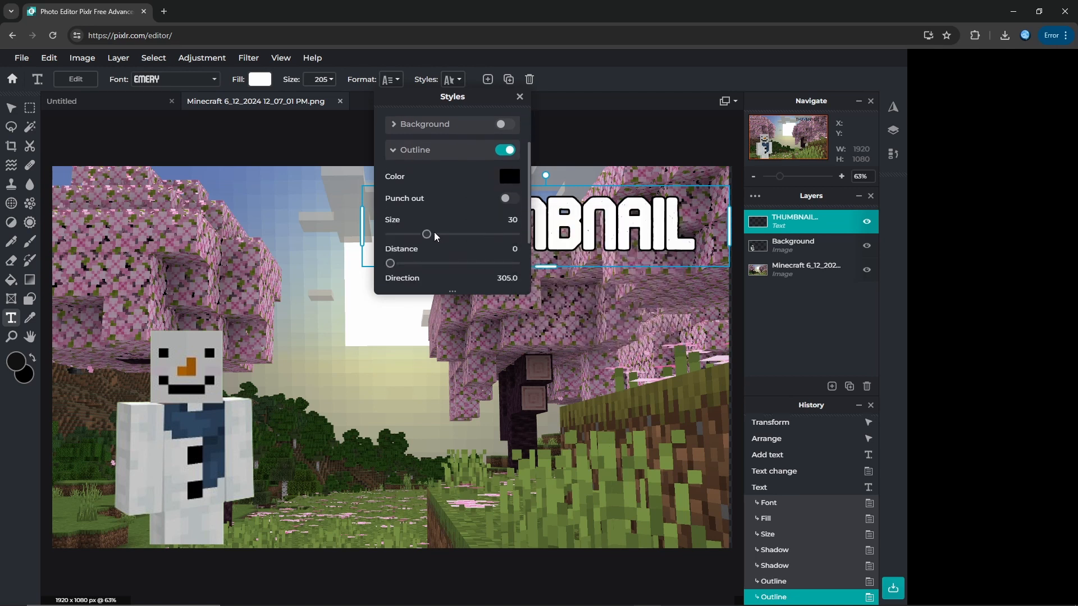
# Step: Set the text outline's size to 57, its distance to 0 and its direction to 264.3
pyautogui.moveTo(433, 234); pyautogui.dragTo(481, 243)
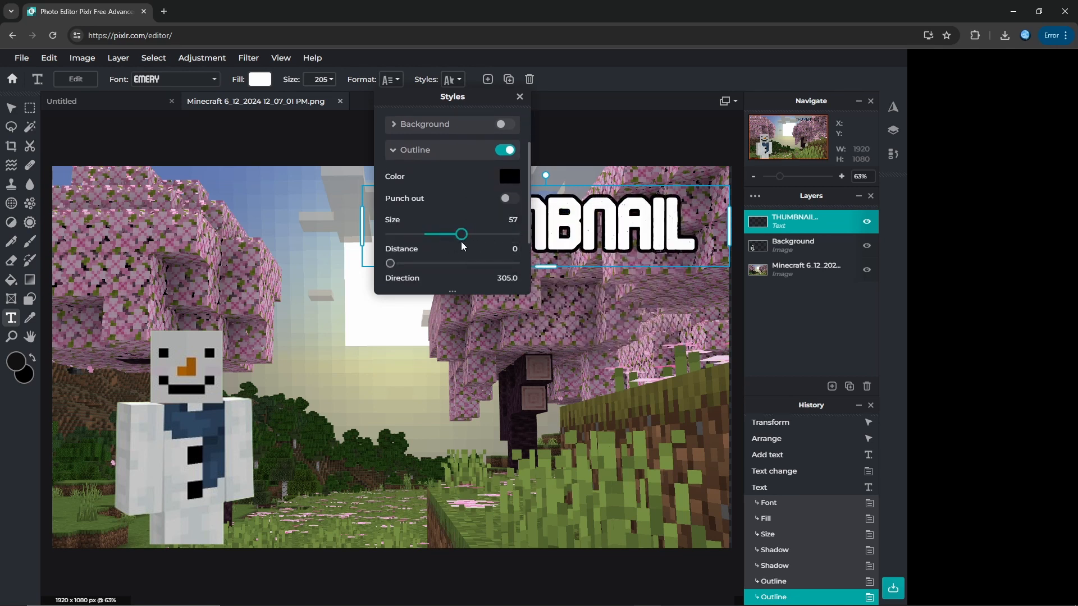
pyautogui.moveTo(390, 263)
pyautogui.mouseDown()
pyautogui.moveTo(436, 262)
pyautogui.moveTo(377, 262)
pyautogui.mouseUp()
pyautogui.scroll(-2, 424, 244)
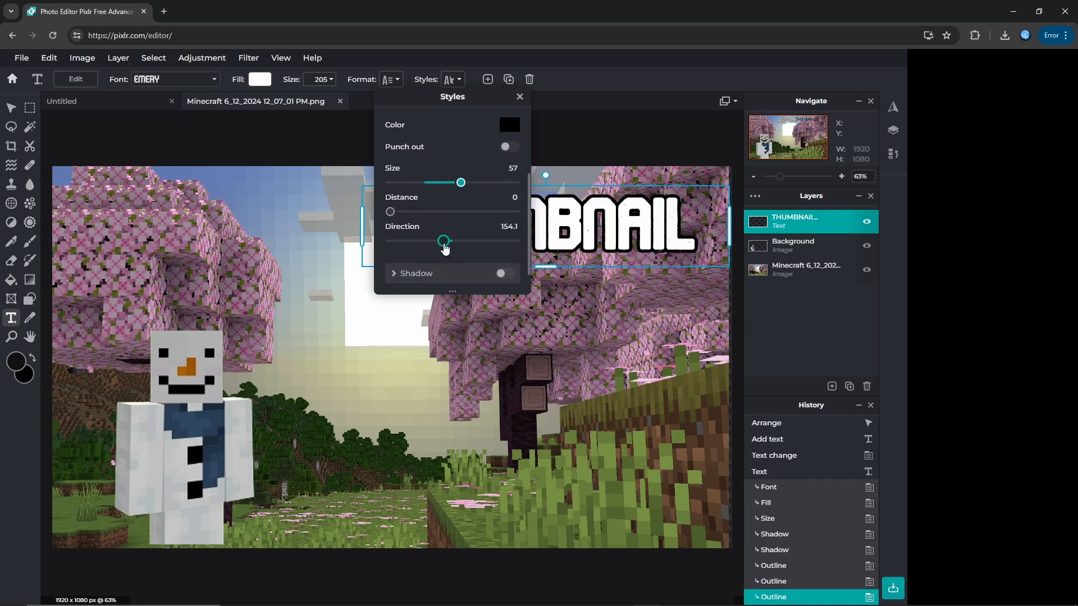
pyautogui.moveTo(472, 247); pyautogui.dragTo(482, 241)
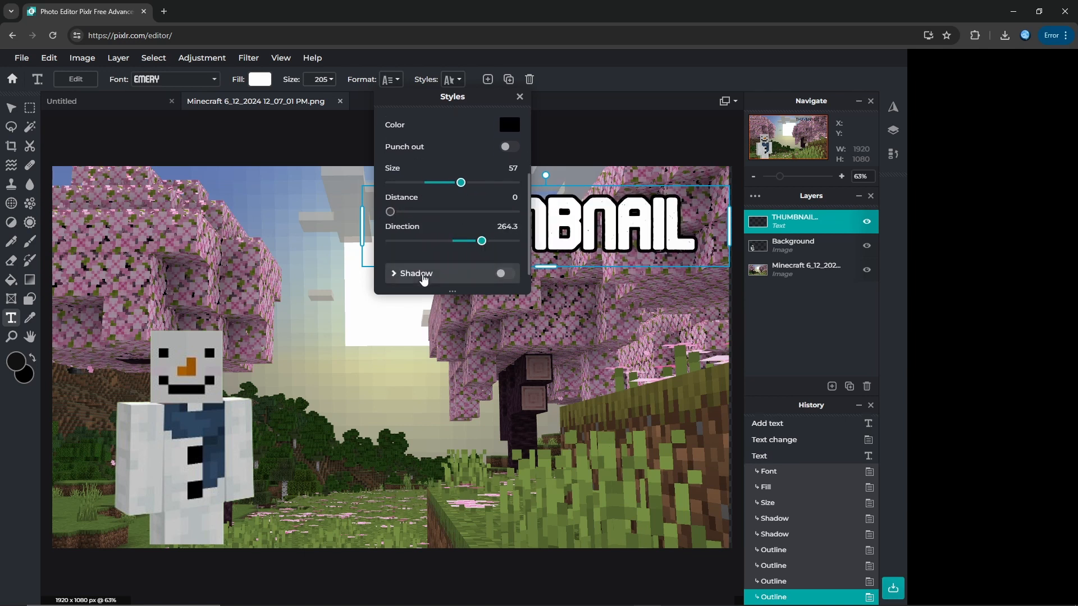
# Step: Add a shadow to the "THUMBNAIL" text with blur 50, direction 111.9 and opacity 80
pyautogui.click(423, 278)
pyautogui.scroll(-3, 449, 261)
pyautogui.moveTo(429, 179); pyautogui.dragTo(454, 192)
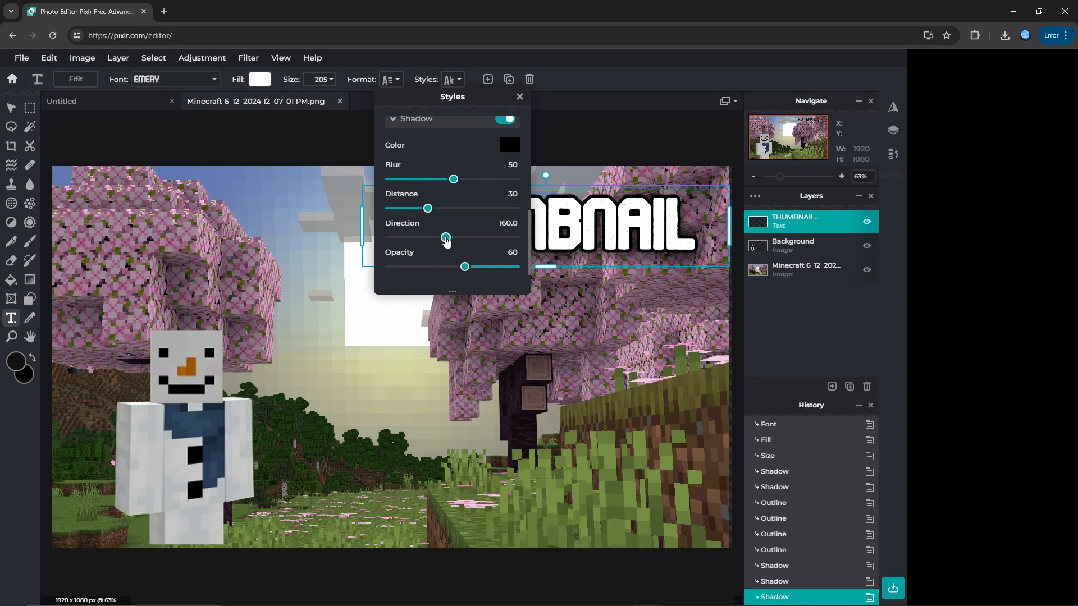
pyautogui.moveTo(446, 240); pyautogui.dragTo(419, 241)
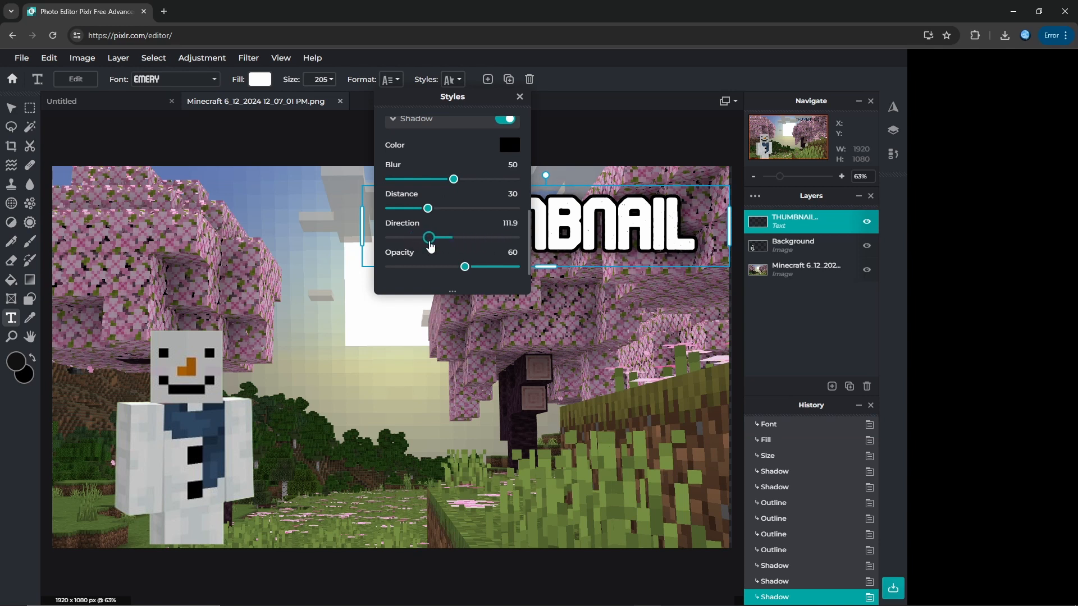
pyautogui.moveTo(469, 269)
pyautogui.mouseDown()
pyautogui.moveTo(517, 268)
pyautogui.moveTo(390, 269)
pyautogui.moveTo(513, 268)
pyautogui.moveTo(405, 269)
pyautogui.moveTo(490, 272)
pyautogui.mouseUp()
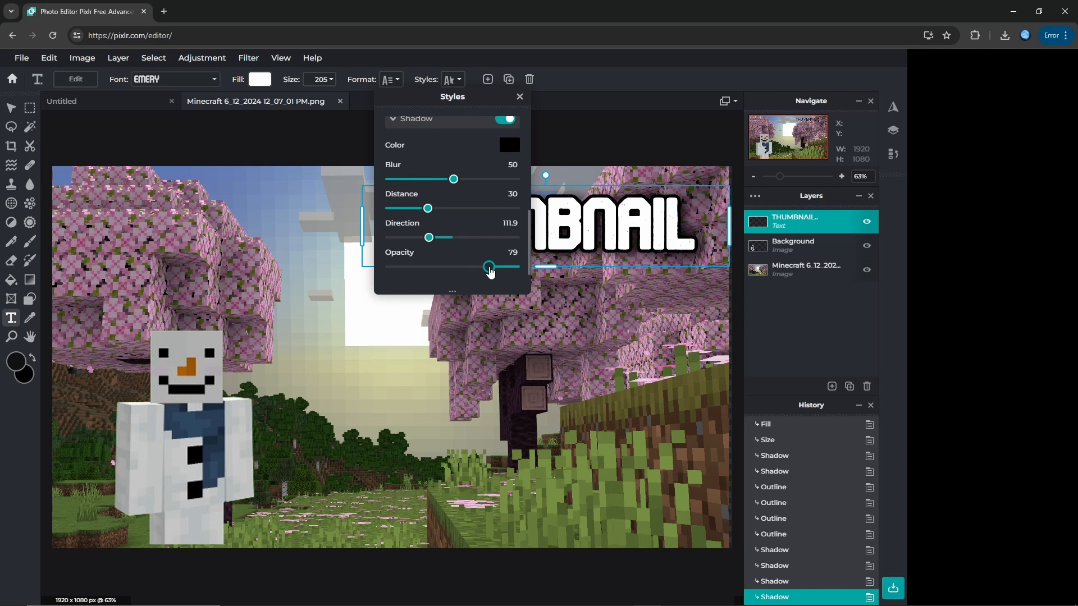
pyautogui.click(519, 97)
# Step: Search Google Images for "youtube logo" in a new browser tab
pyautogui.click(169, 11)
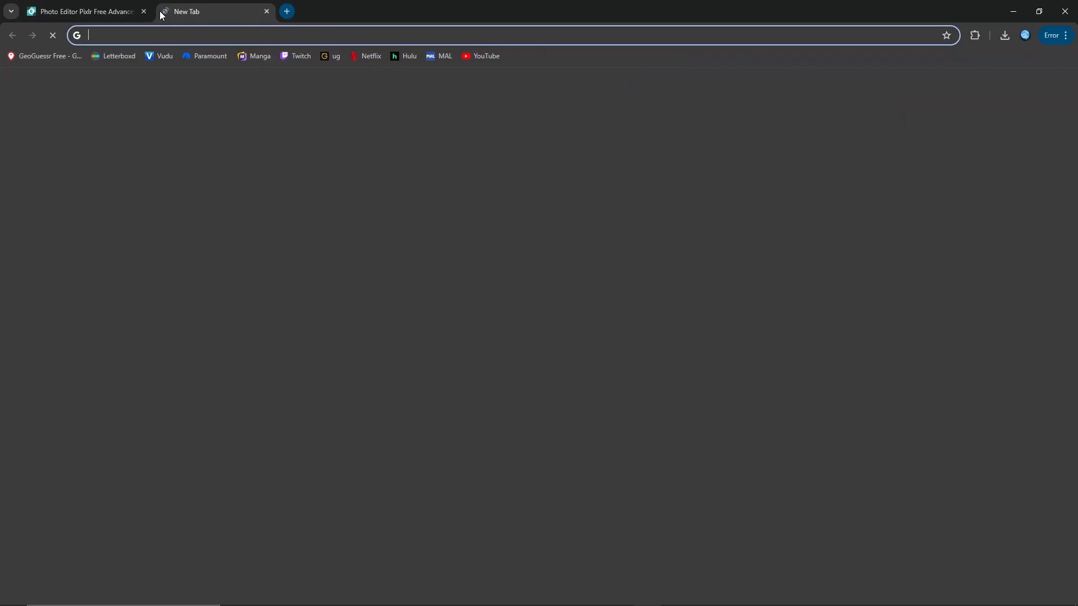
pyautogui.write('you')
pyautogui.press('Return')
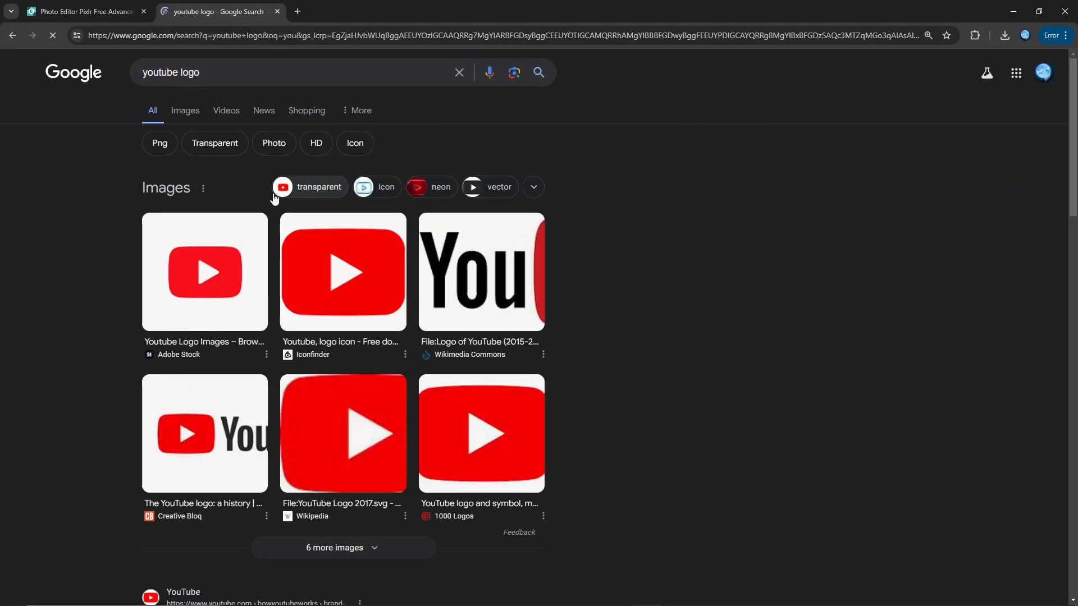
pyautogui.click(185, 110)
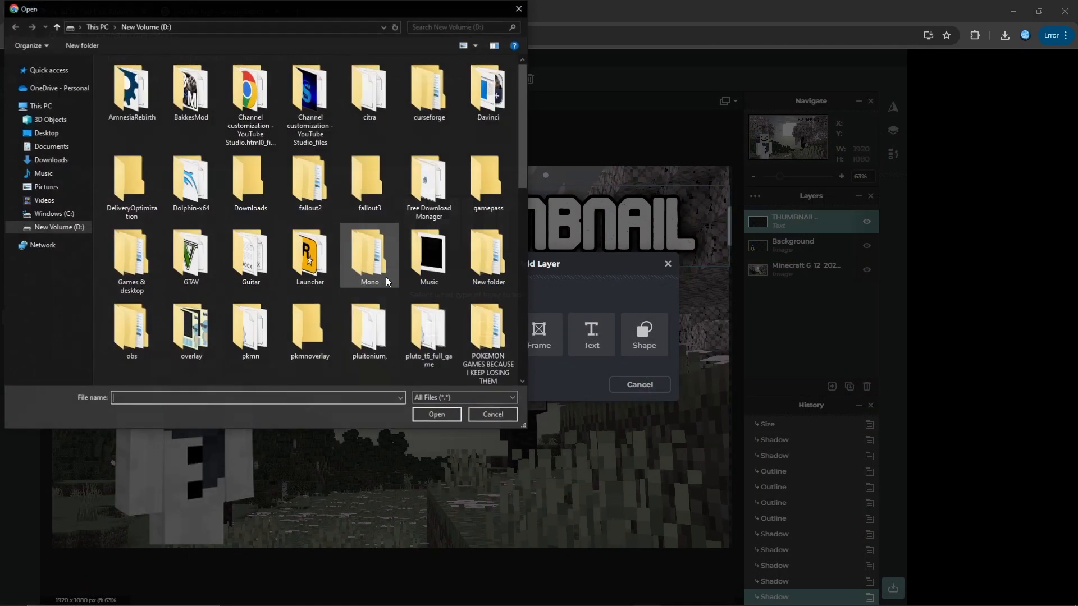
pyautogui.scroll(-5, 386, 277)
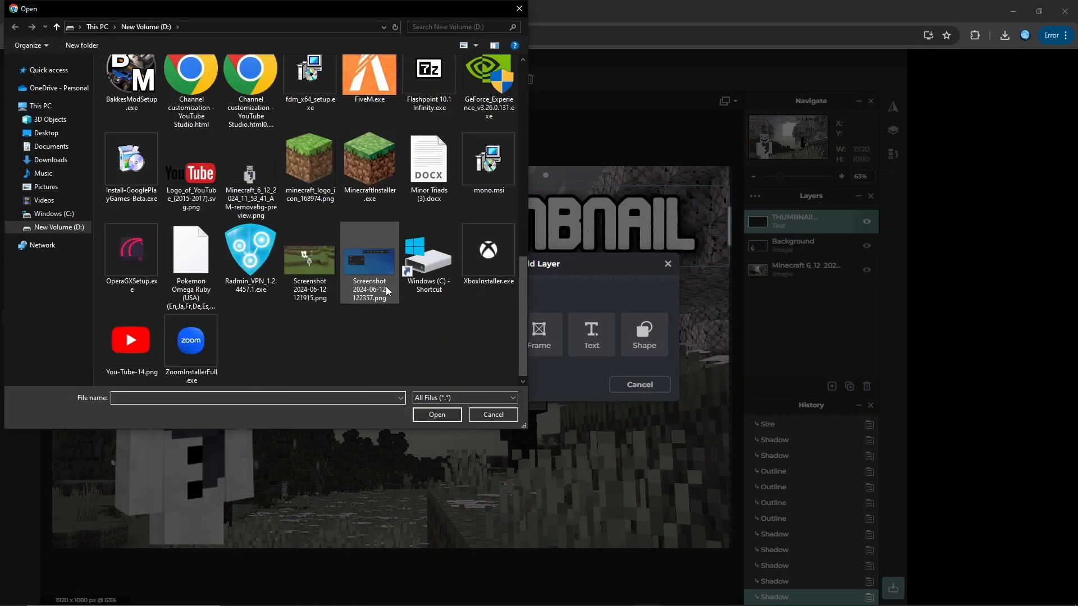
# Step: Add "You-Tube-14.png" as a new image layer in Pixlr and adjust the logo's placement below the "THUMBNAIL" text
pyautogui.doubleClick(131, 341)
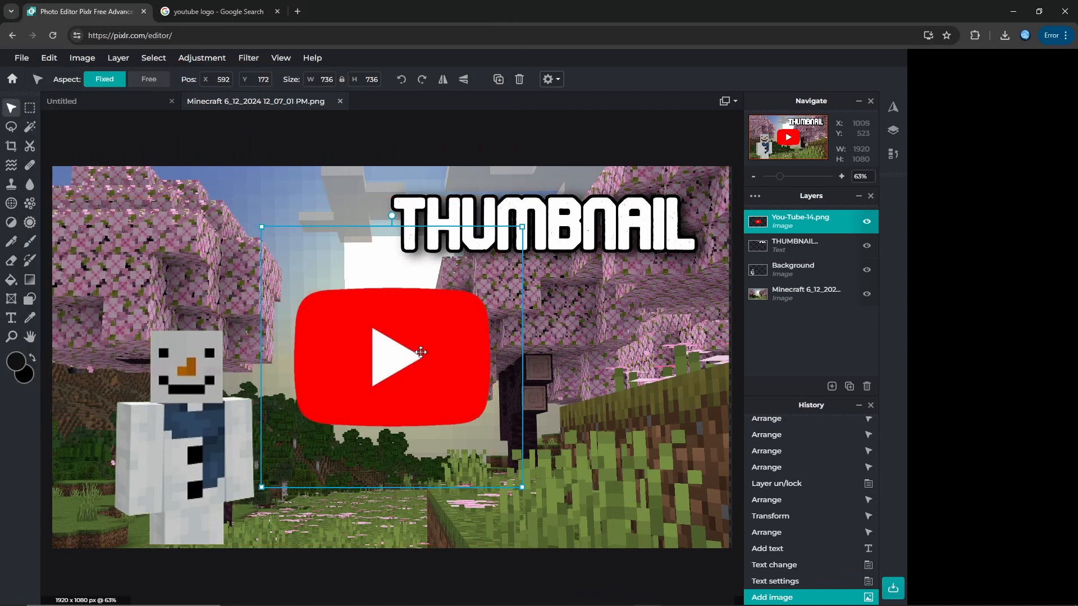
pyautogui.moveTo(582, 376); pyautogui.dragTo(562, 366)
pyautogui.moveTo(555, 230); pyautogui.dragTo(561, 242)
pyautogui.moveTo(531, 371); pyautogui.dragTo(535, 368)
pyautogui.click(124, 321)
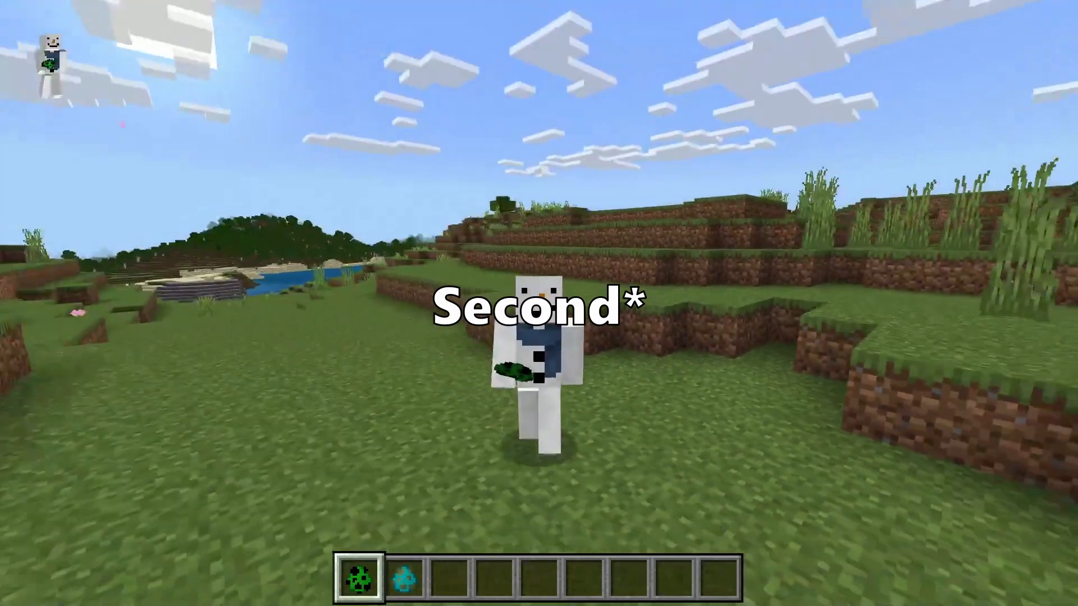
# Step: Switch Minecraft to first-person view and spawn several creepers on the grass with the creeper spawn egg
pyautogui.press('F5')
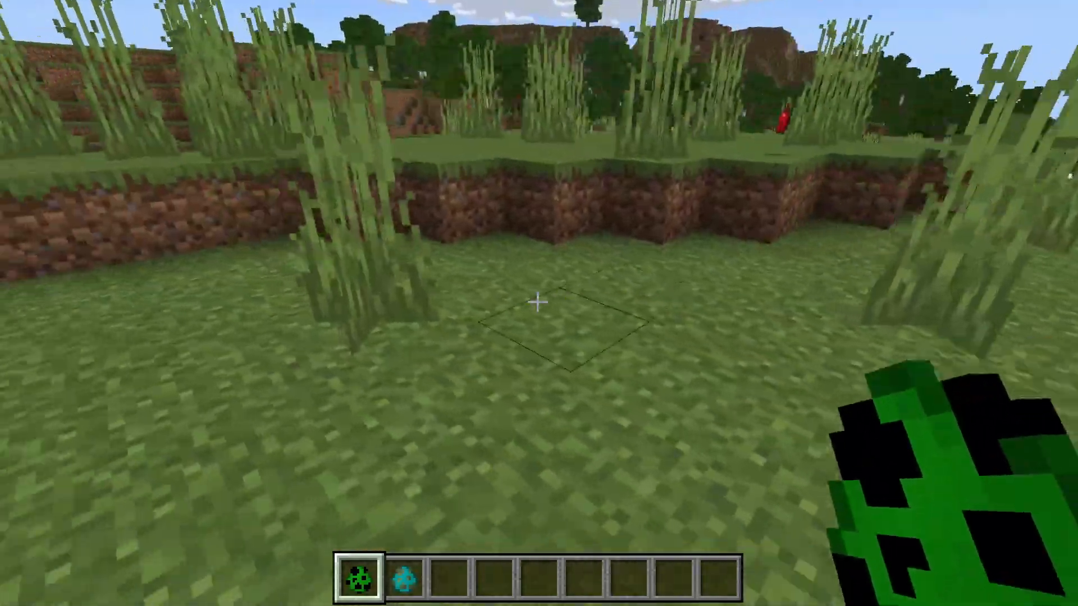
pyautogui.rightClick(537, 302)
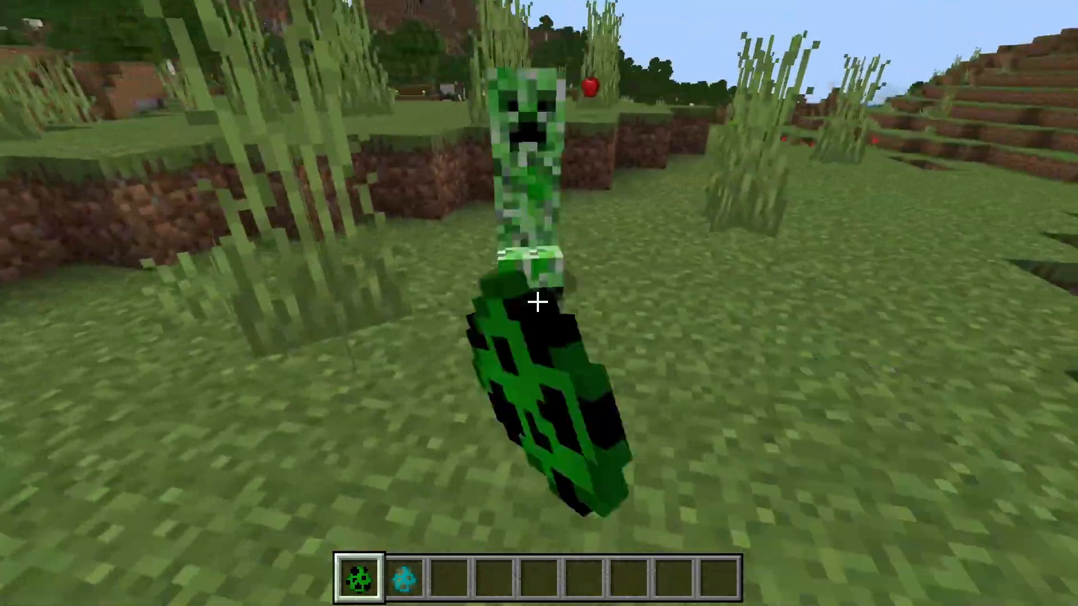
pyautogui.rightClick(537, 302)
pyautogui.scroll(-1, 537, 302)
# Step: Change the game mode with "/gamemode survival" and select an empty hotbar slot
pyautogui.write('/gamemode survival')
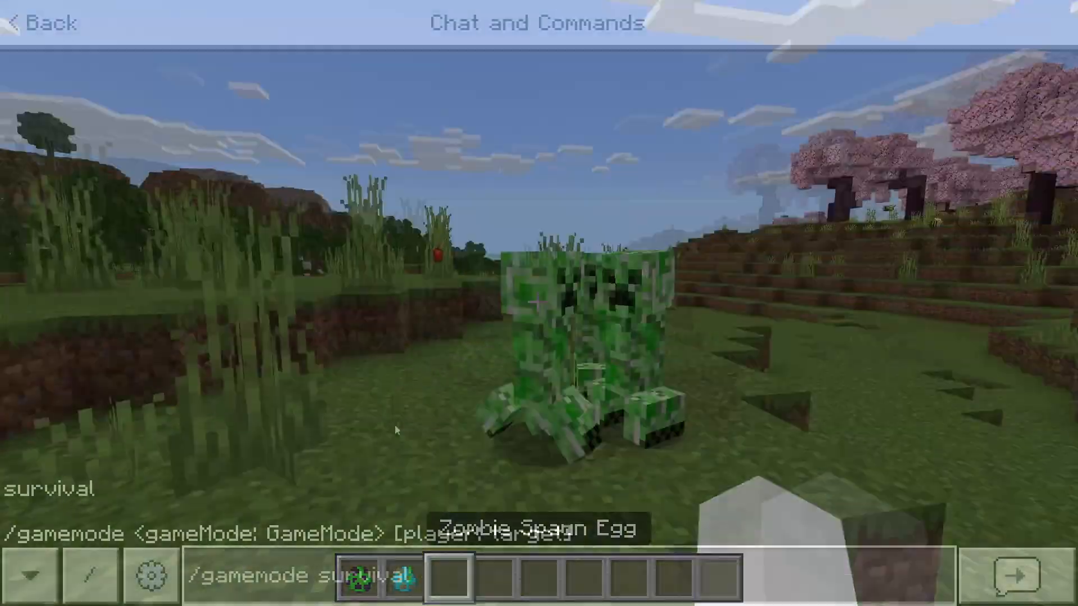
pyautogui.press('Return')
pyautogui.scroll(-1, 537, 302)
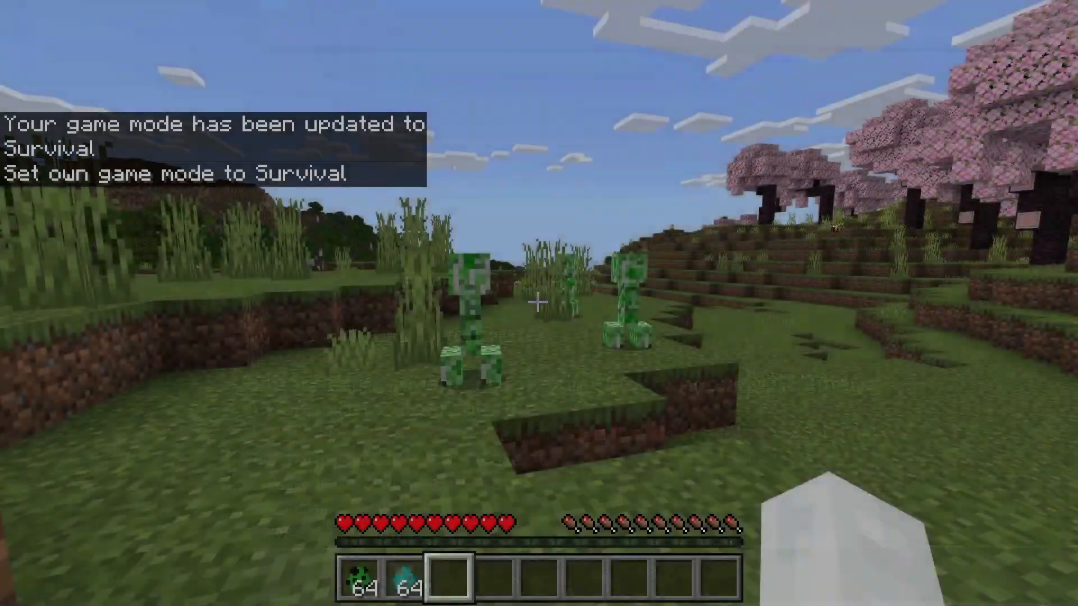
# Step: Show the character from the front in third person, hide the HUD, and run and jump away from the creepers
pyautogui.press('F5')
pyautogui.press('F5')
pyautogui.press('w')
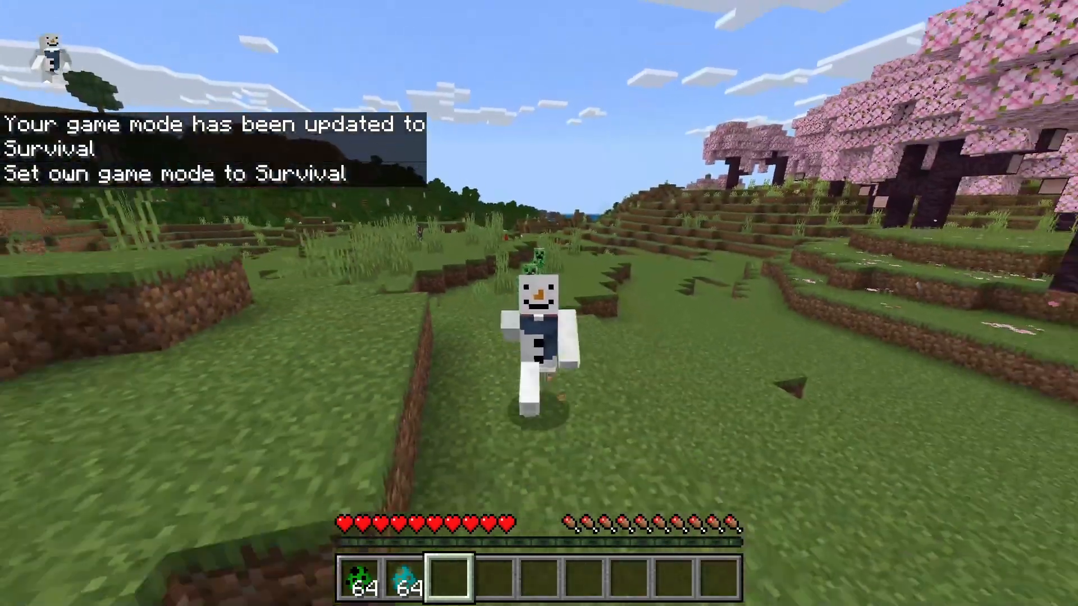
pyautogui.press('F1')
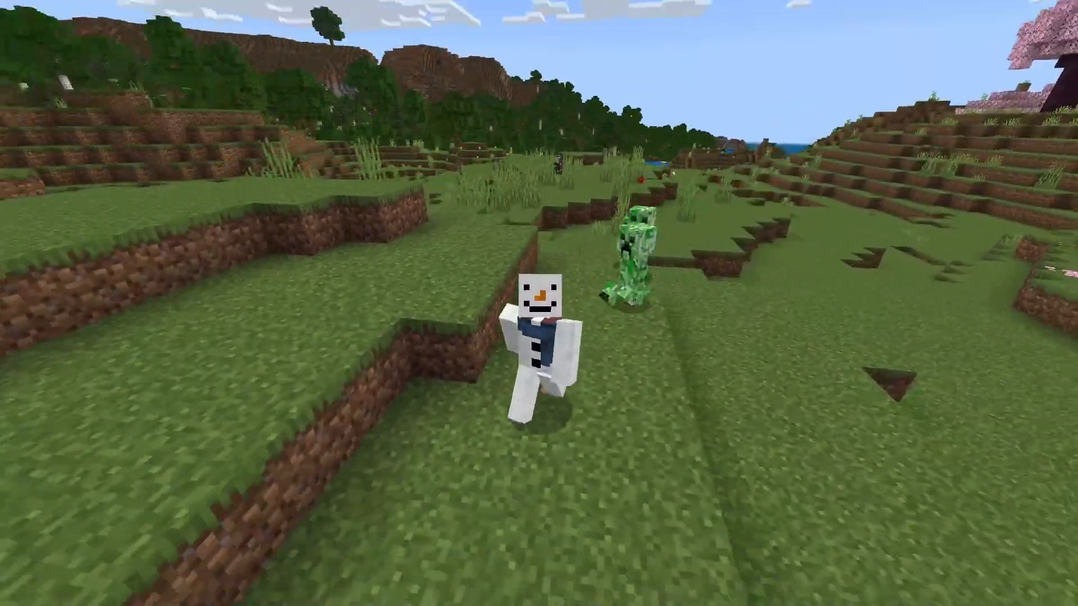
pyautogui.press('space')
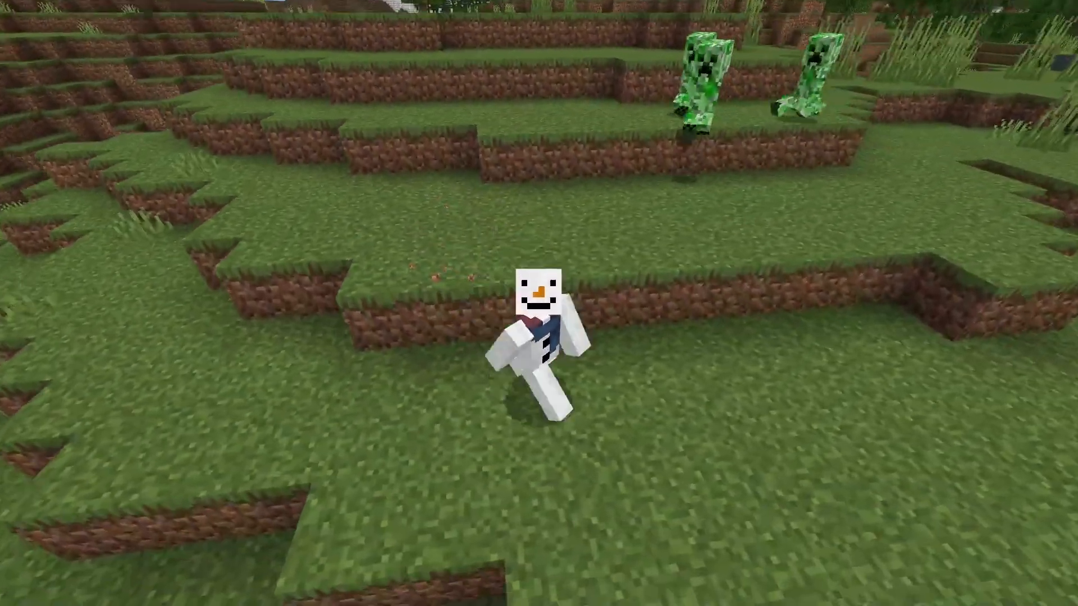
pyautogui.press('space')
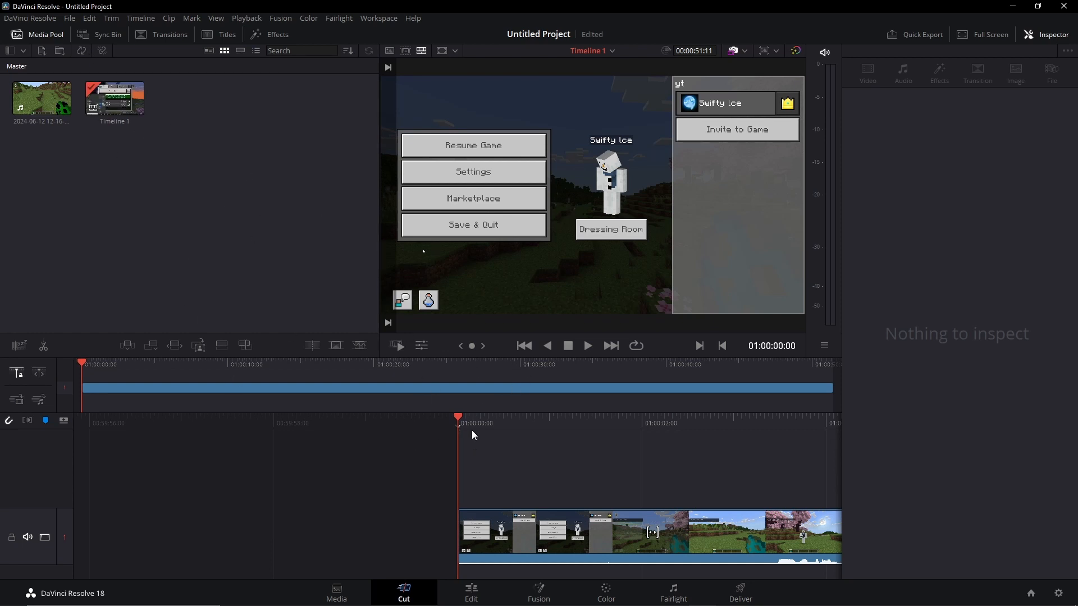
# Step: Move the DaVinci Resolve playhead to 01:00:36:14 and snip the preview frame showing the snowman chased by a creeper
pyautogui.moveTo(84, 365); pyautogui.dragTo(615, 413)
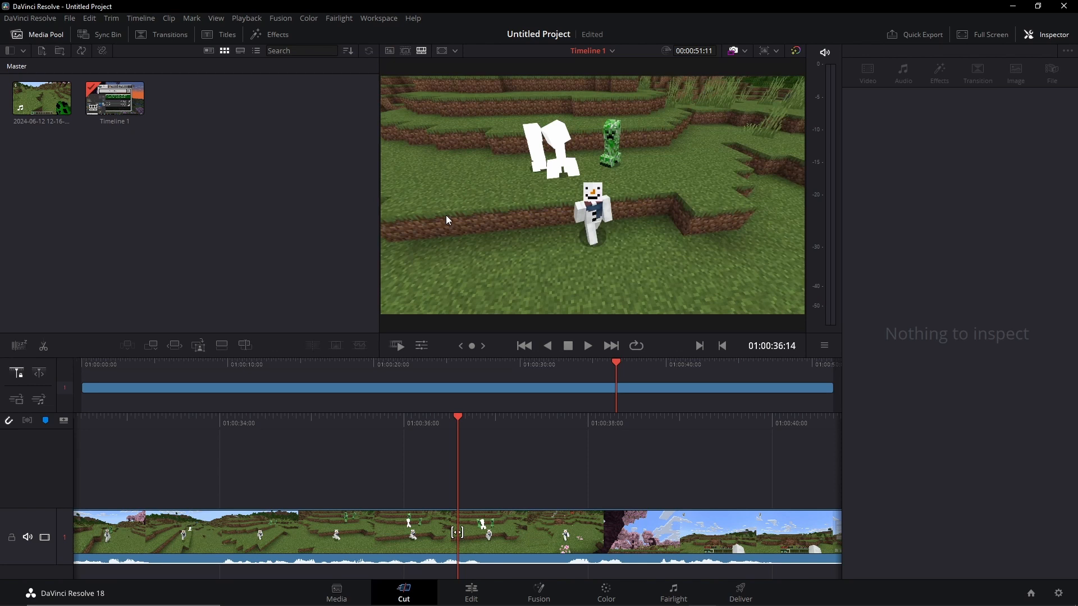
pyautogui.press('shift+super+s')
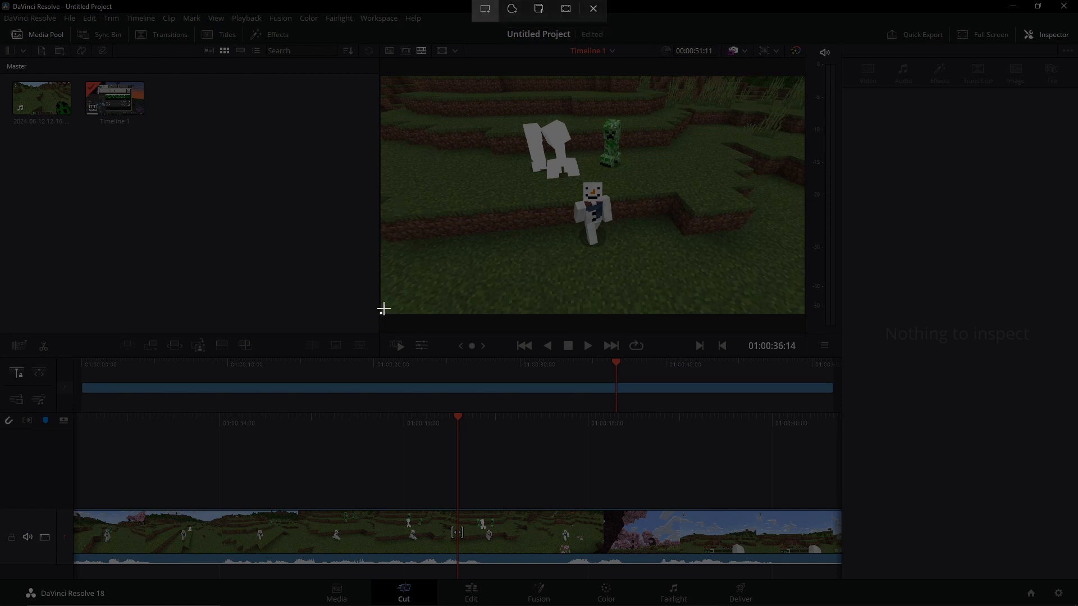
pyautogui.moveTo(379, 314); pyautogui.dragTo(805, 75)
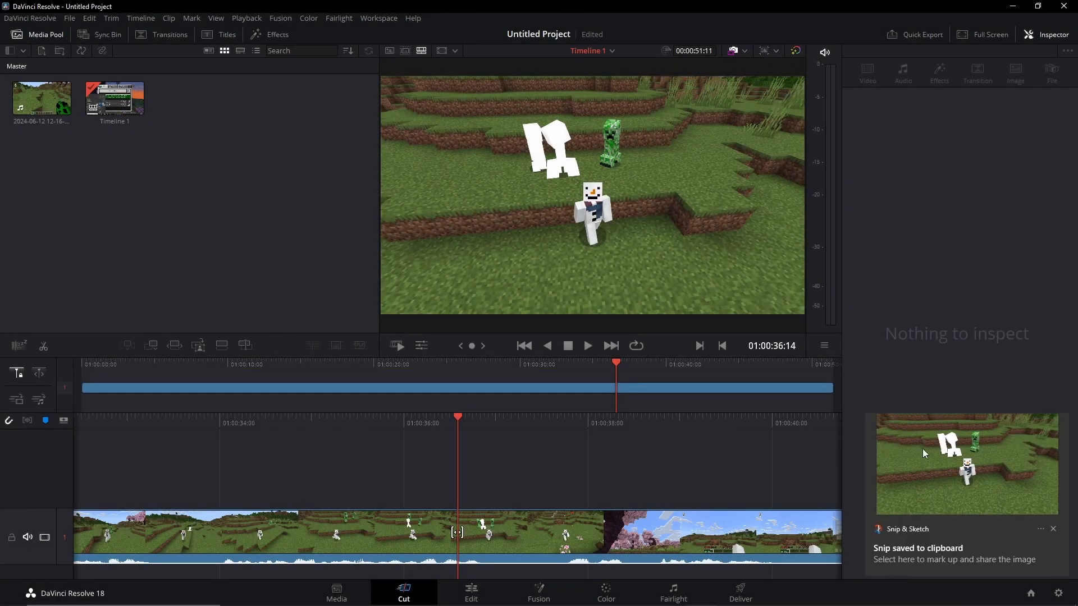
# Step: Open the captured snip in Snip & Sketch and save it as a PNG file
pyautogui.click(922, 449)
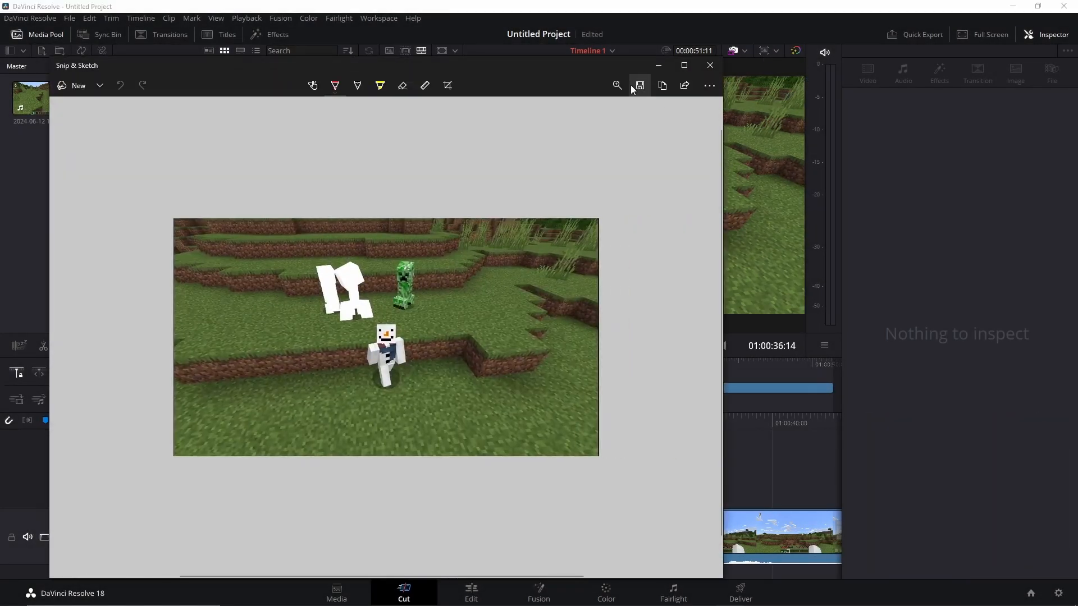
pyautogui.click(639, 85)
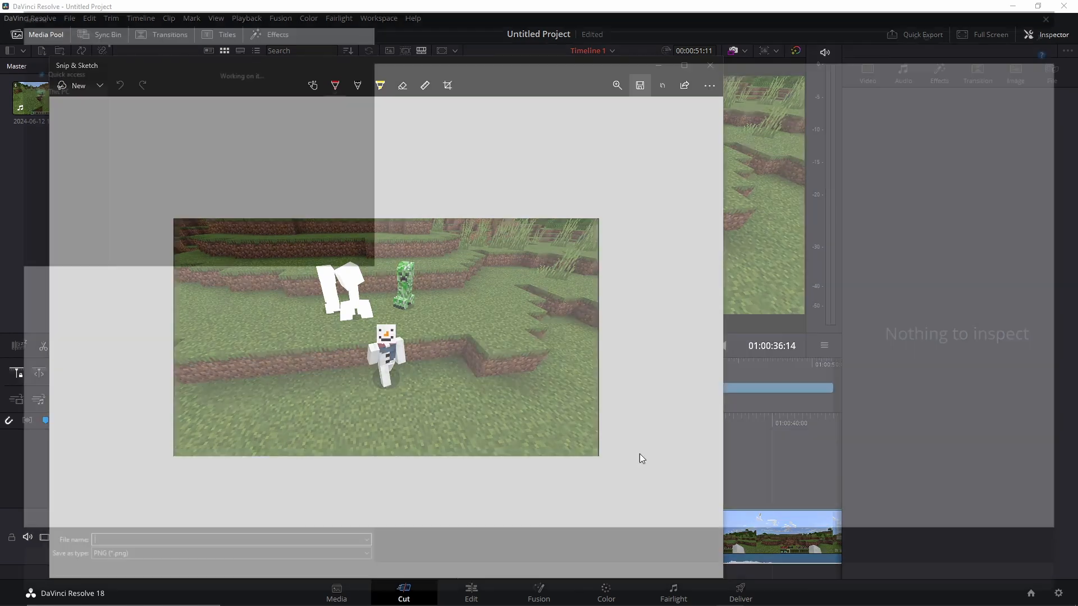
pyautogui.click(1000, 584)
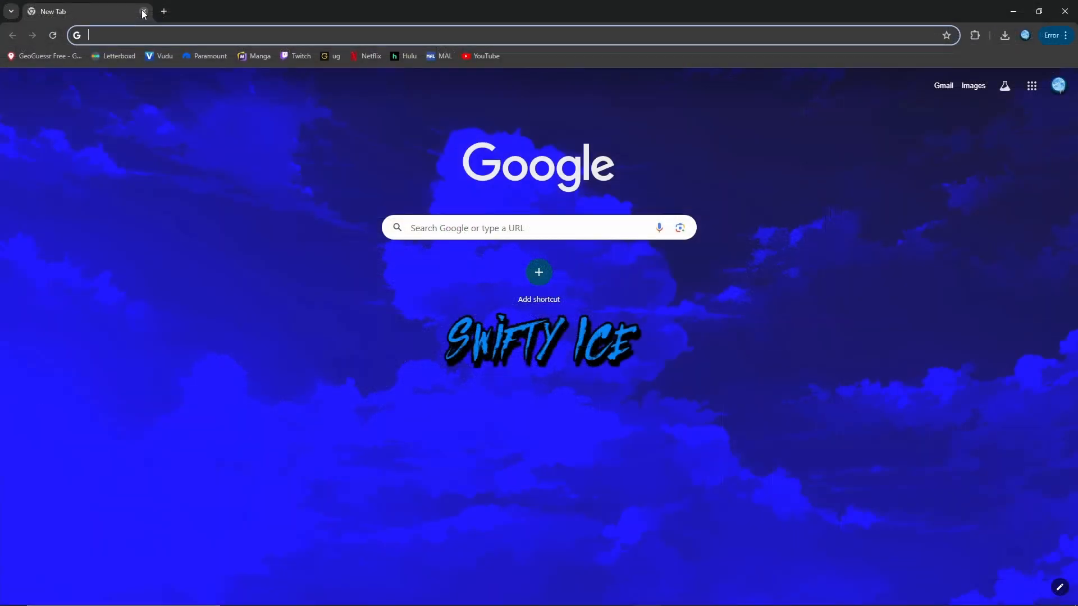
# Step: Go to pixlr.com in the browser and open Pixlr Editor
pyautogui.write('pixlr.com')
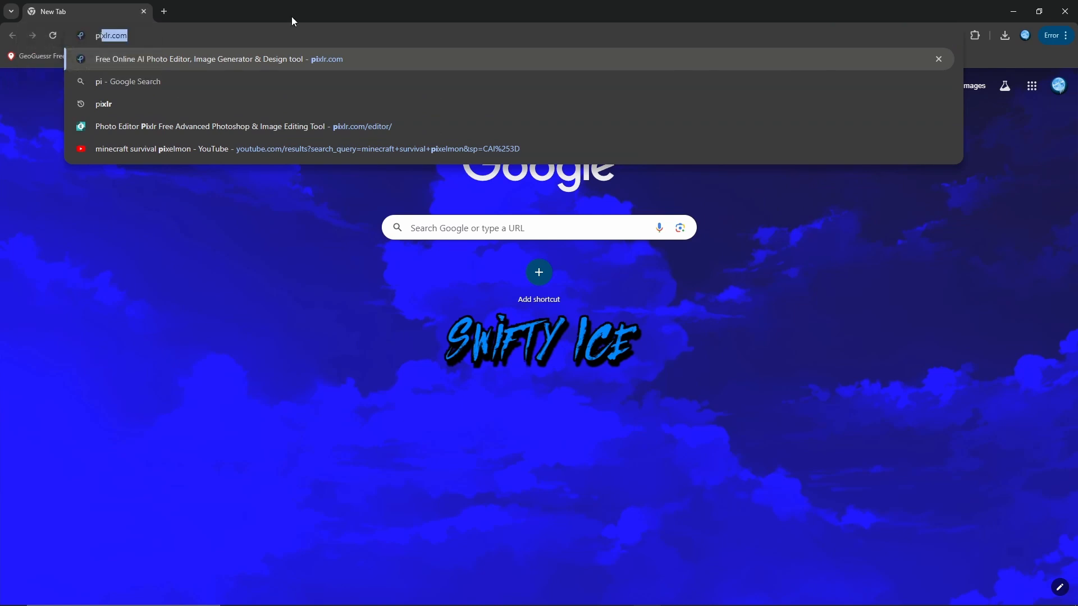
pyautogui.press('Return')
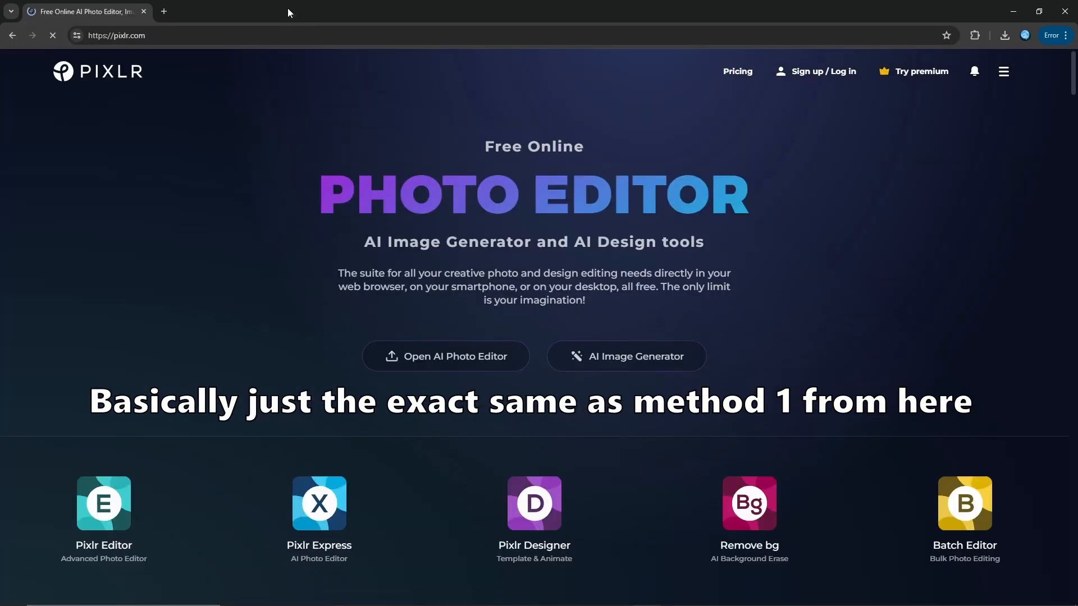
pyautogui.click(113, 501)
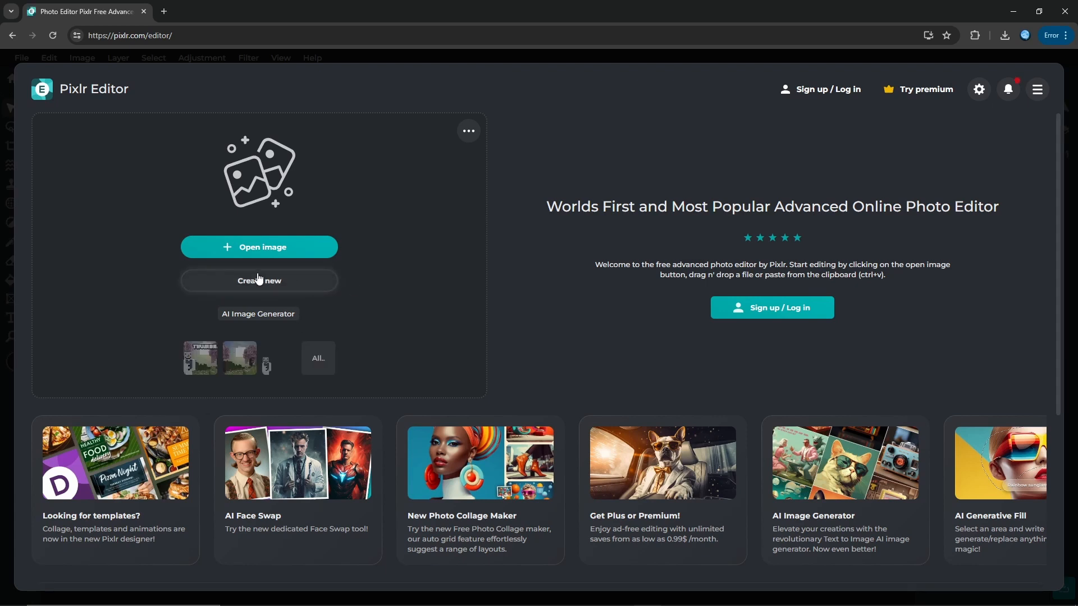
# Step: Create a new image from the social YouTube Thumbnail preset at 1280x720 px
pyautogui.click(258, 279)
pyautogui.click(358, 177)
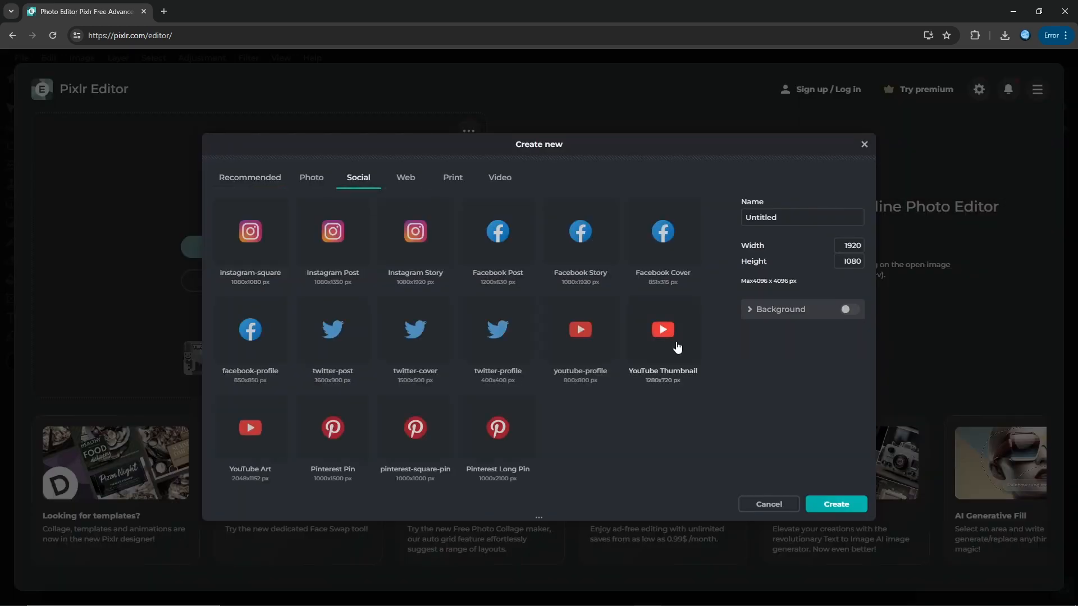
pyautogui.click(663, 337)
pyautogui.click(836, 504)
# Step: Add Screenshot 2024-06-12 121915.png as an image layer and enlarge it to cover the whole canvas
pyautogui.click(832, 386)
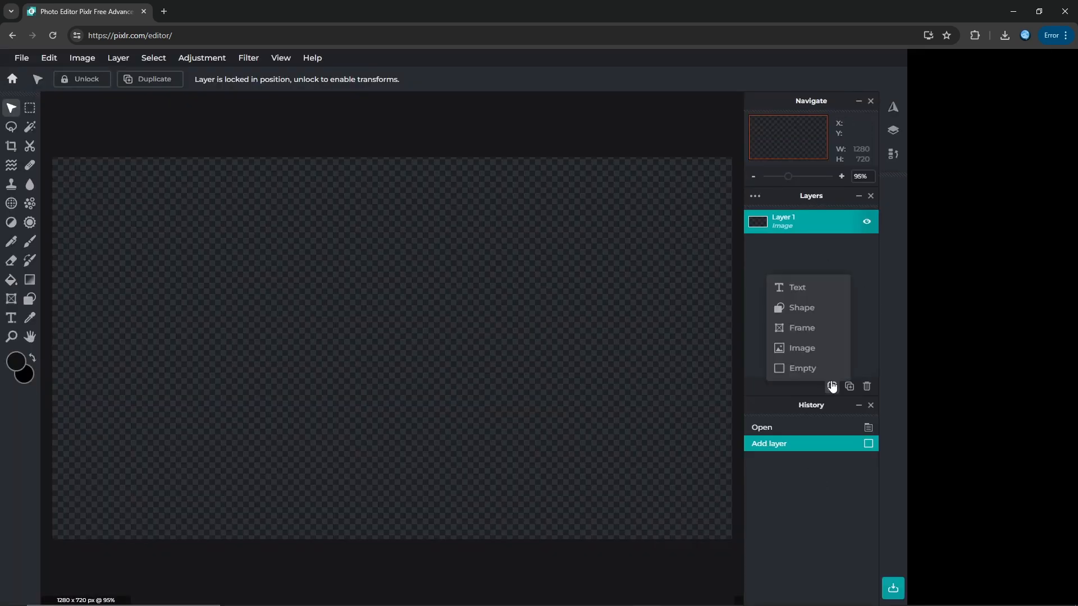
pyautogui.click(812, 353)
pyautogui.scroll(-10, 524, 287)
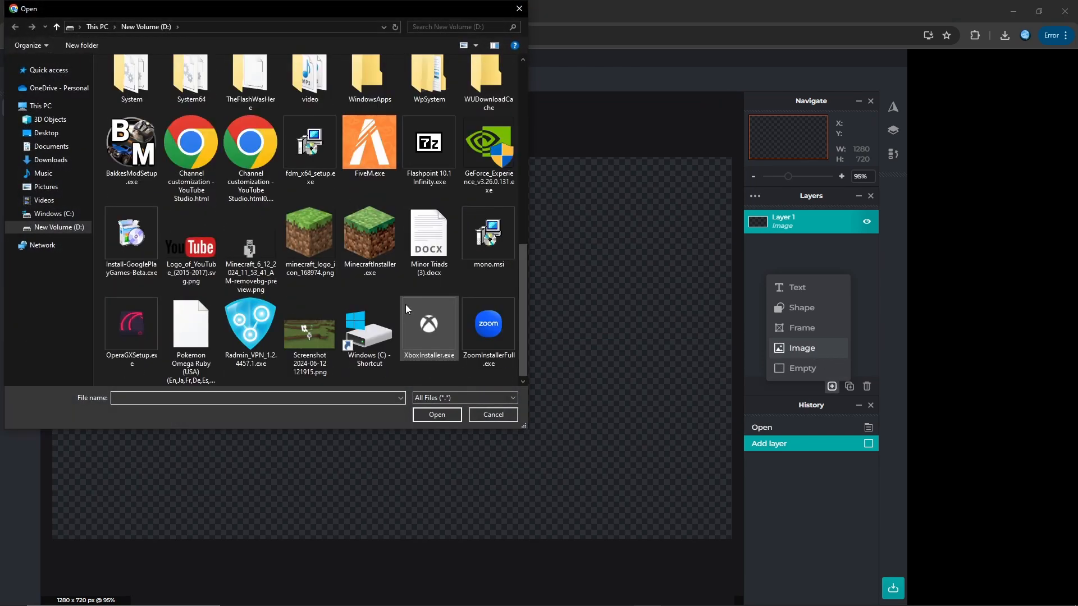
pyautogui.doubleClick(308, 324)
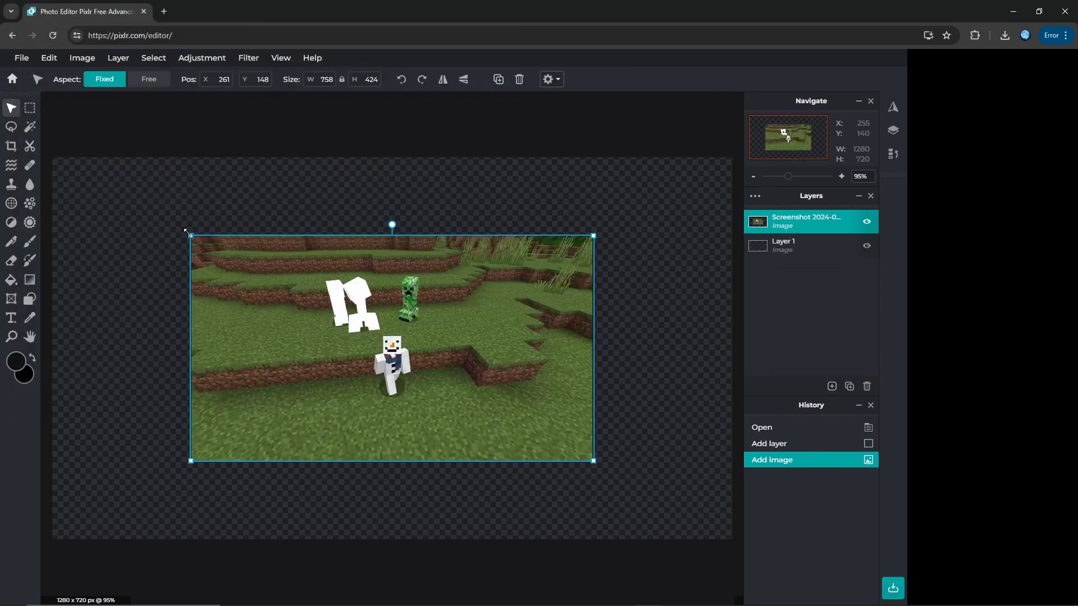
pyautogui.moveTo(191, 235); pyautogui.dragTo(53, 175)
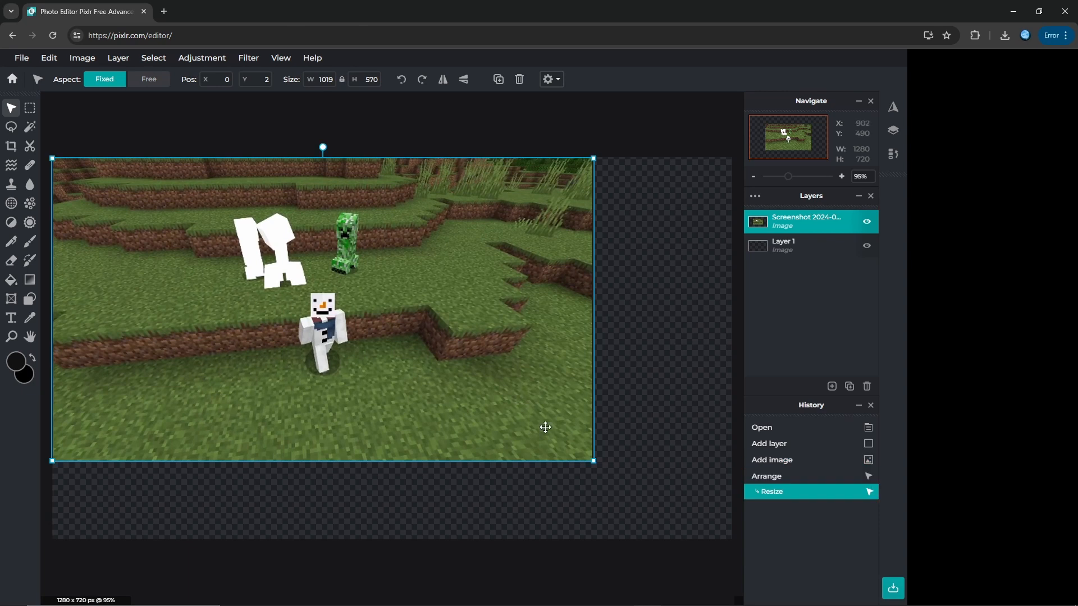
pyautogui.moveTo(592, 458); pyautogui.dragTo(737, 544)
pyautogui.click(467, 119)
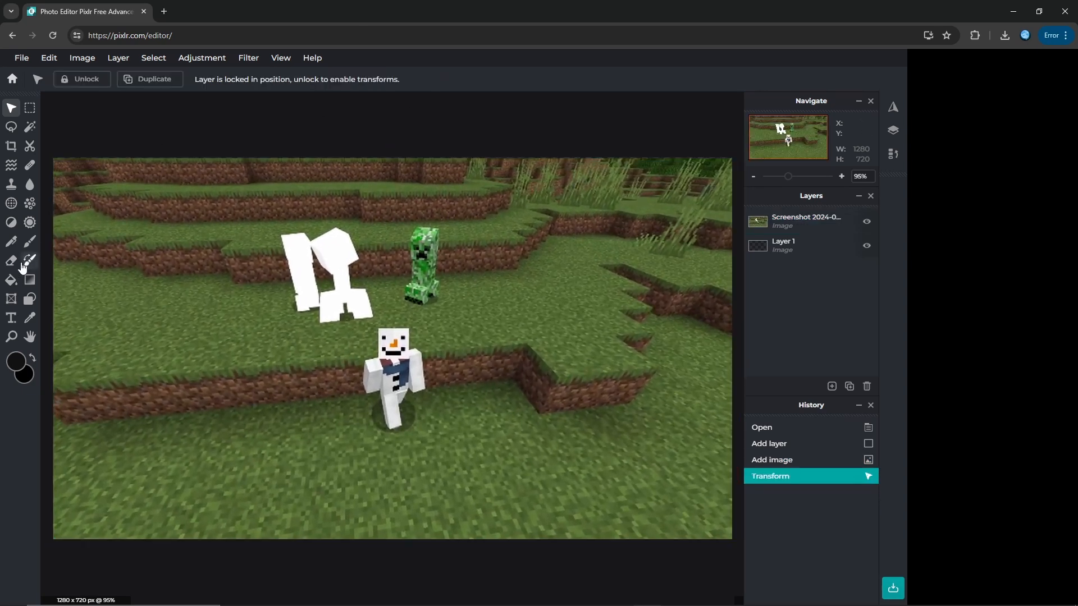
# Step: Add a wide text box across the upper part of the picture reading THUMBNAIL
pyautogui.click(12, 319)
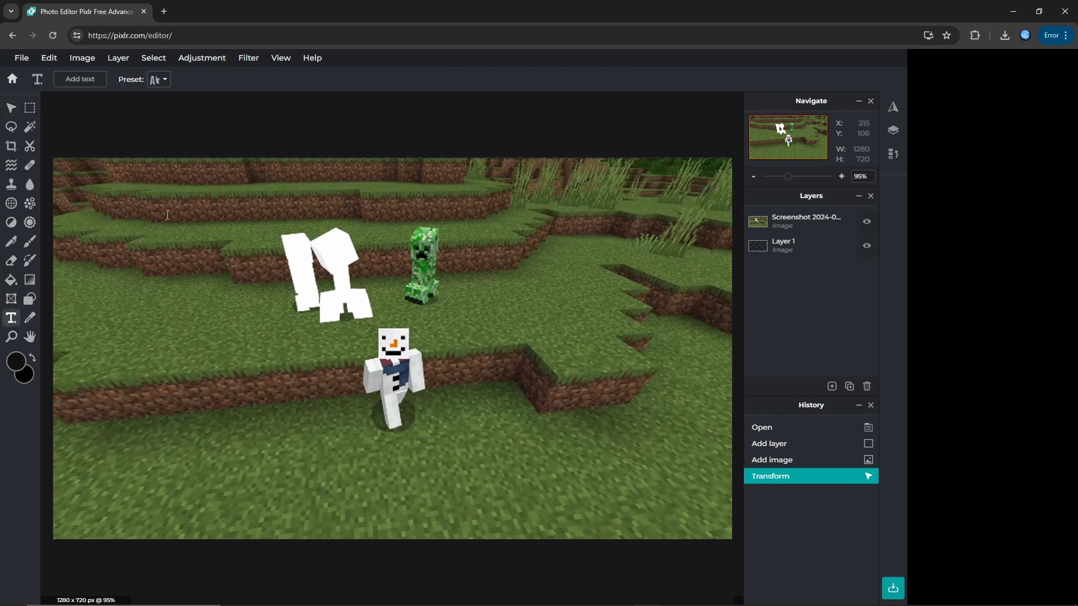
pyautogui.moveTo(109, 234); pyautogui.dragTo(570, 165)
pyautogui.write('THUMB')
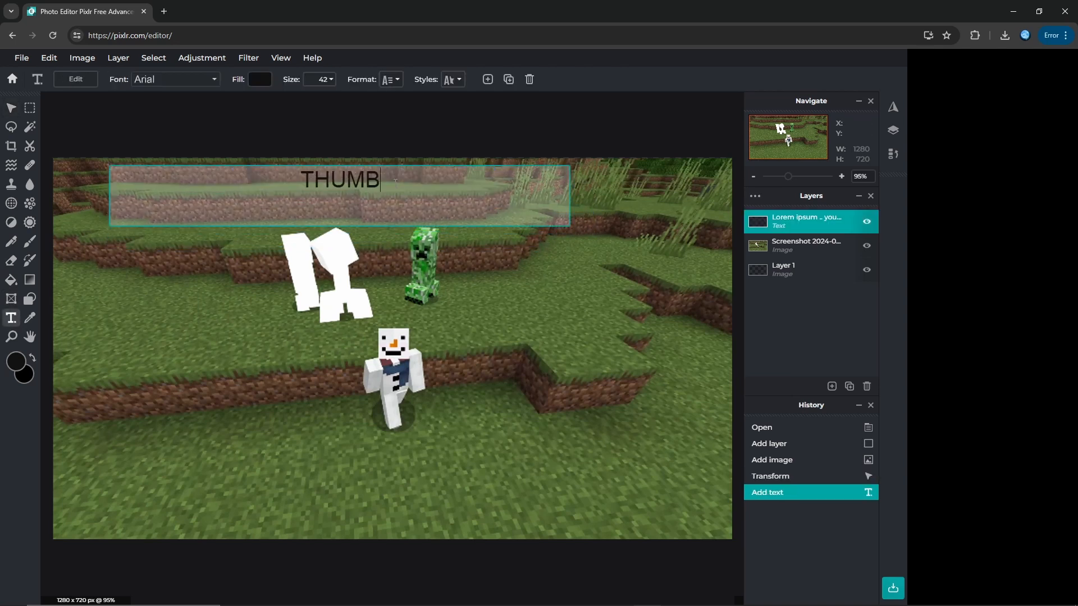
pyautogui.write('NAIL')
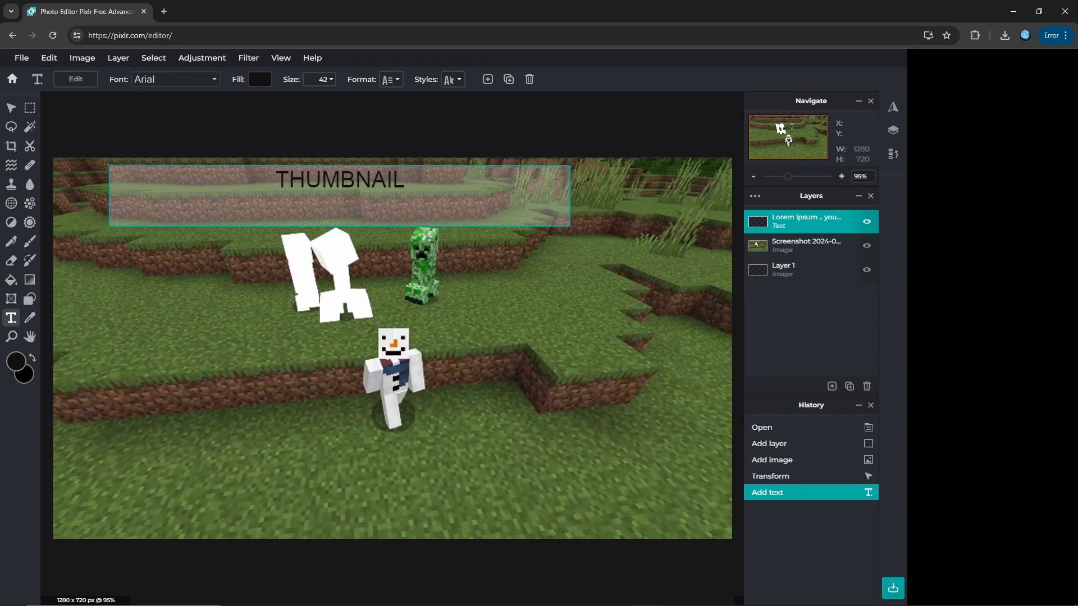
# Step: Set the font of the THUMBNAIL text to Desmodus
pyautogui.click(158, 78)
pyautogui.click(200, 84)
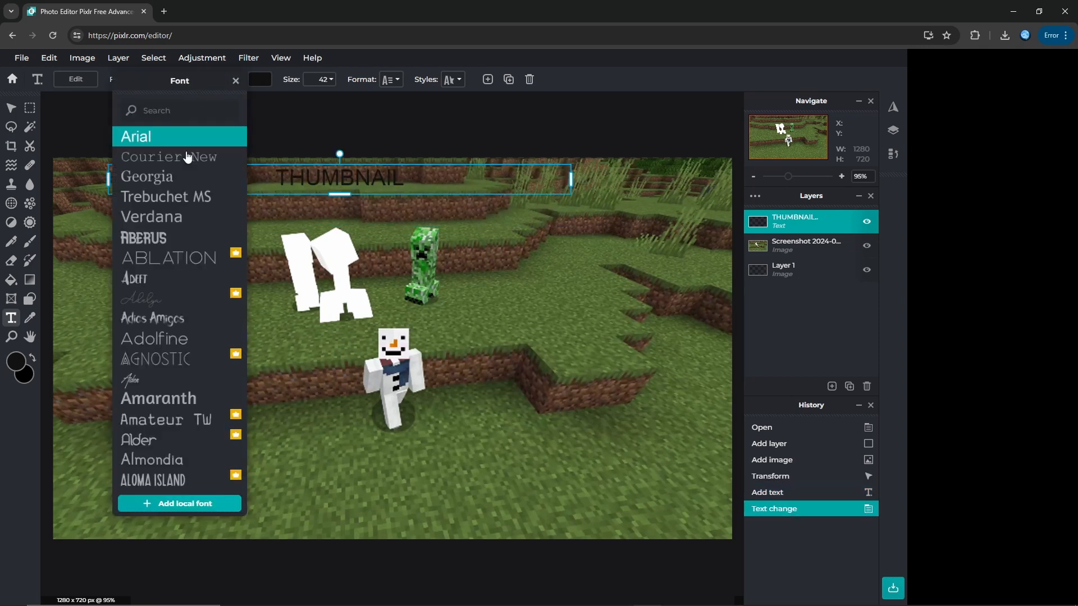
pyautogui.scroll(-10, 216, 354)
pyautogui.scroll(-2, 220, 352)
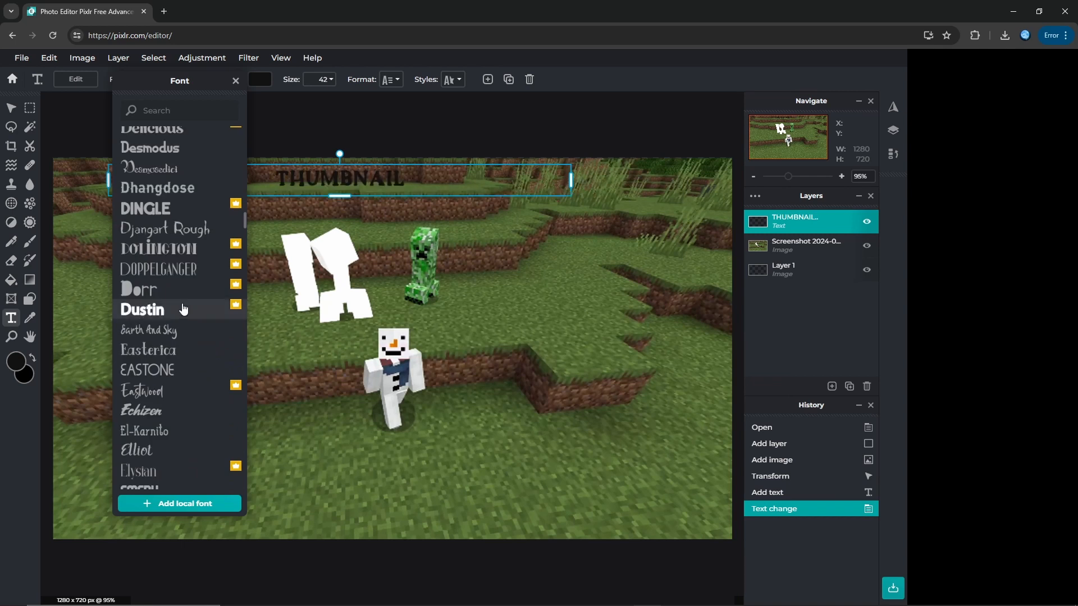
pyautogui.click(179, 160)
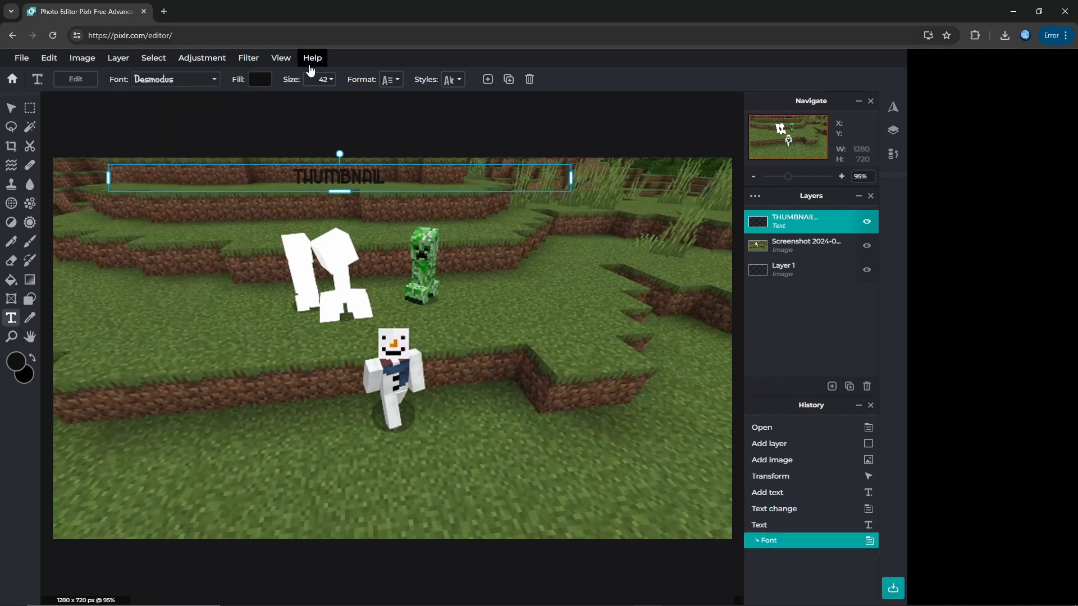
# Step: Fill the THUMBNAIL text with white and set its size to 96
pyautogui.click(261, 79)
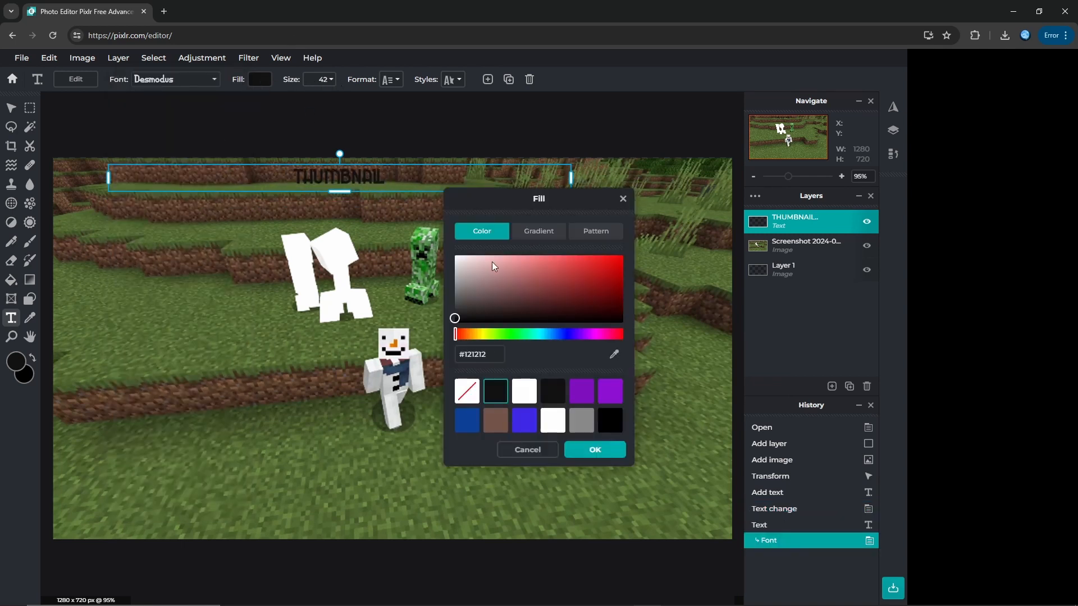
pyautogui.click(524, 391)
pyautogui.click(595, 449)
pyautogui.click(328, 81)
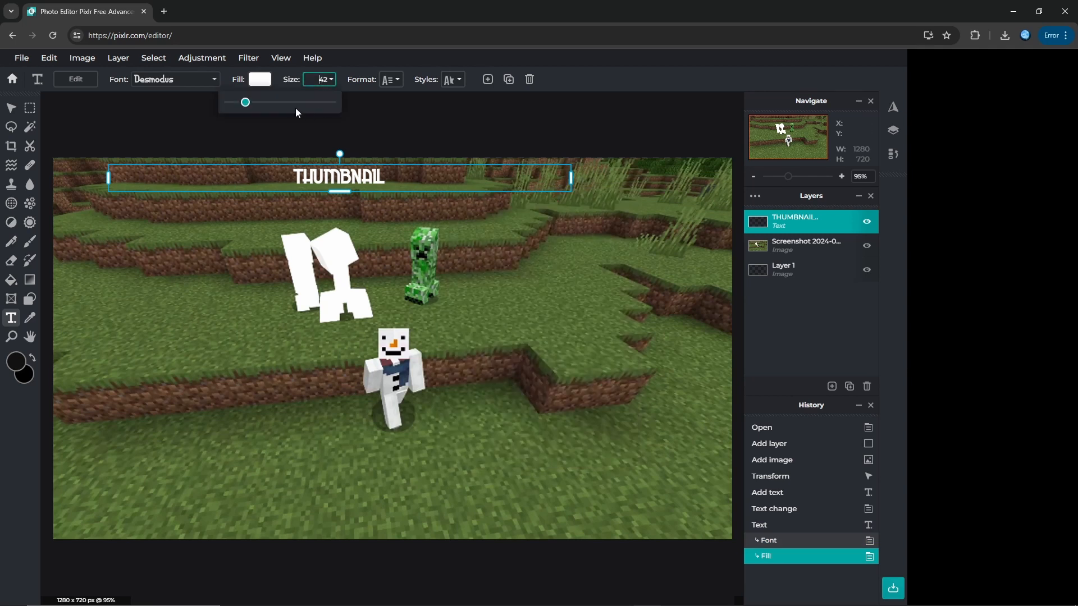
pyautogui.moveTo(247, 103); pyautogui.dragTo(263, 105)
# Step: Give the THUMBNAIL text a black outline with size 100 and distance 0, and adjust the outline's direction
pyautogui.click(452, 82)
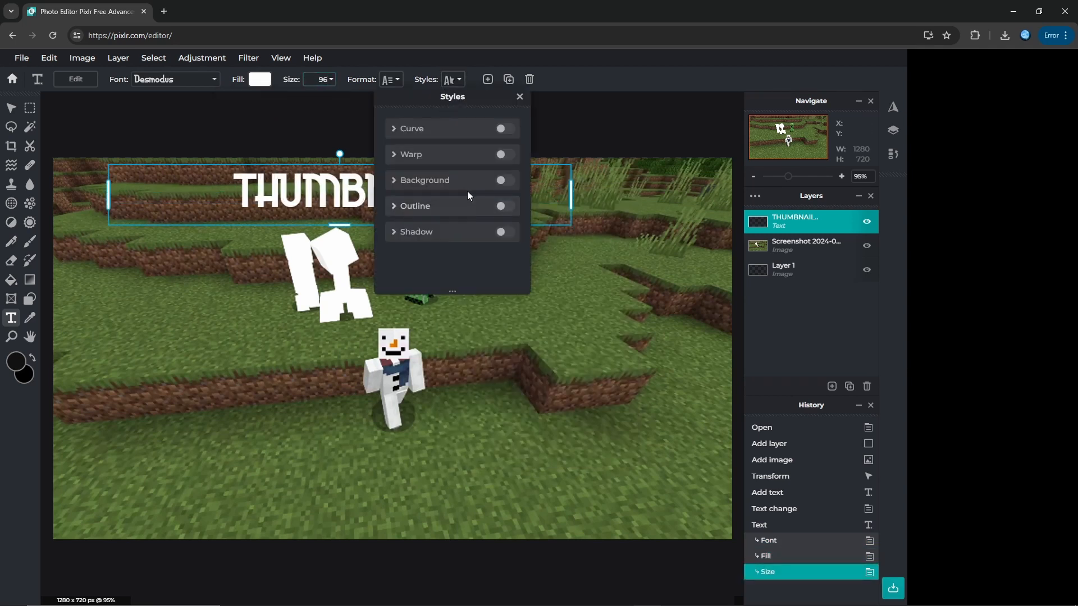
pyautogui.click(506, 206)
pyautogui.click(508, 231)
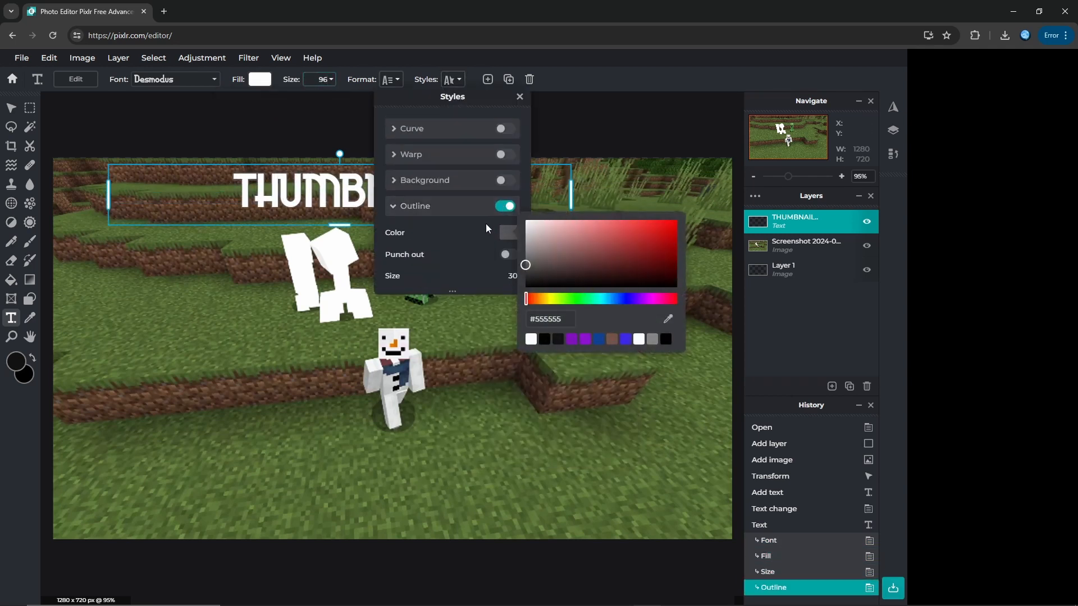
pyautogui.moveTo(548, 247); pyautogui.dragTo(677, 287)
pyautogui.click(478, 256)
pyautogui.scroll(-3, 479, 256)
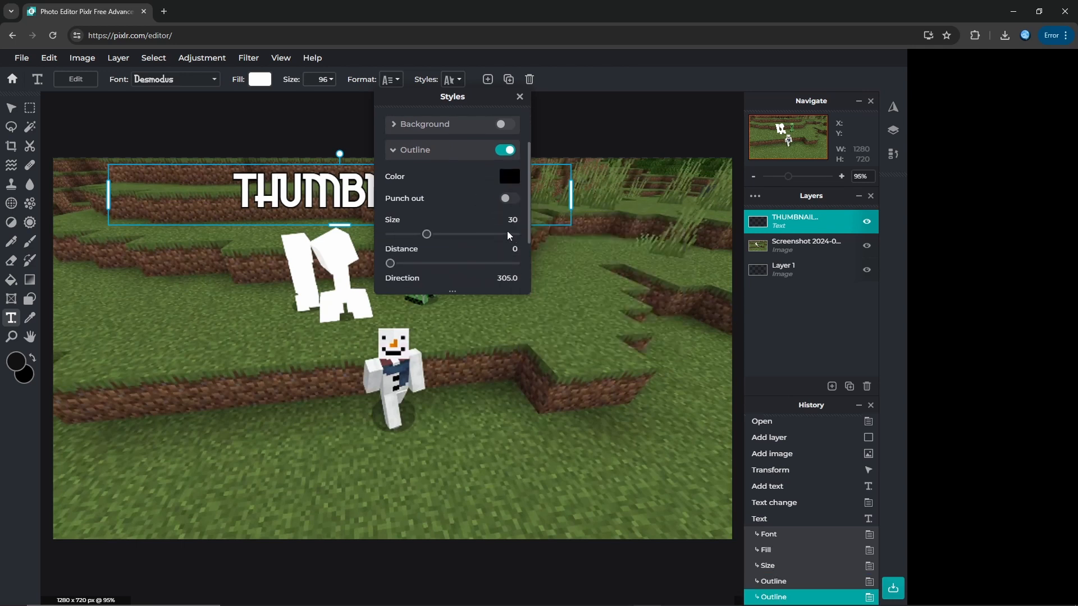
pyautogui.moveTo(428, 233); pyautogui.dragTo(532, 233)
pyautogui.moveTo(390, 263)
pyautogui.mouseDown()
pyautogui.moveTo(490, 264)
pyautogui.moveTo(389, 264)
pyautogui.mouseUp()
pyautogui.scroll(-2, 449, 235)
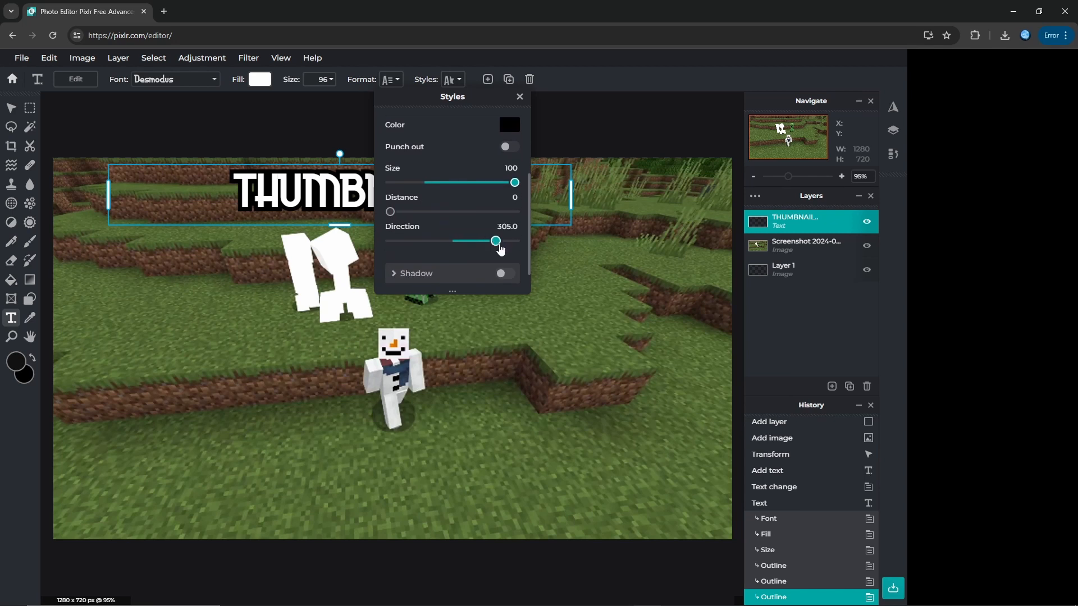
pyautogui.moveTo(497, 241); pyautogui.dragTo(453, 242)
# Step: Give the THUMBNAIL text a shadow with blur 100, distance 93 and direction 243.2
pyautogui.click(502, 273)
pyautogui.scroll(-2, 444, 197)
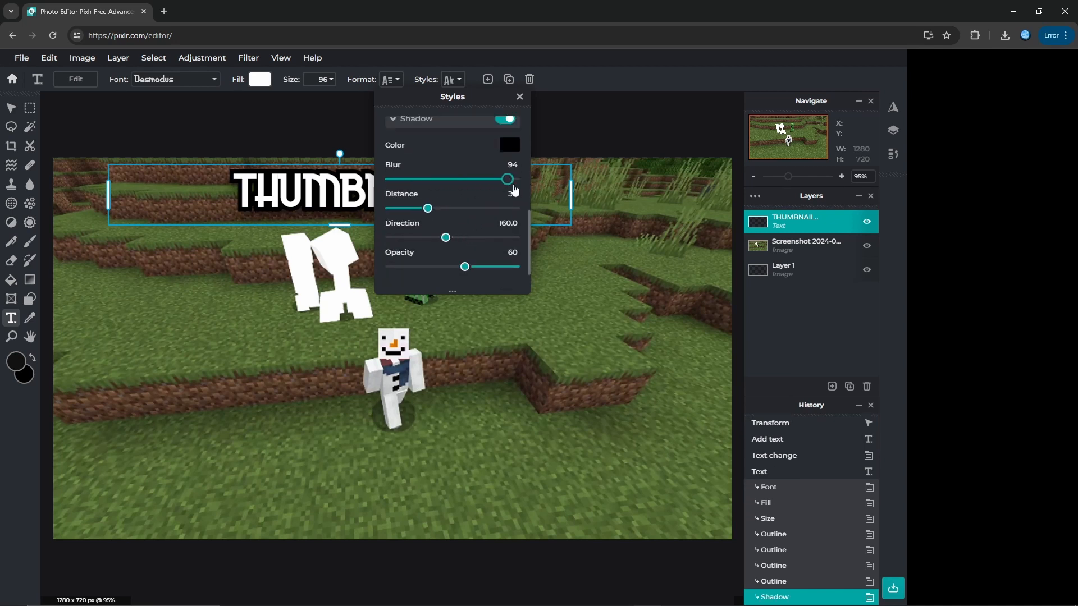
pyautogui.moveTo(514, 190); pyautogui.dragTo(520, 185)
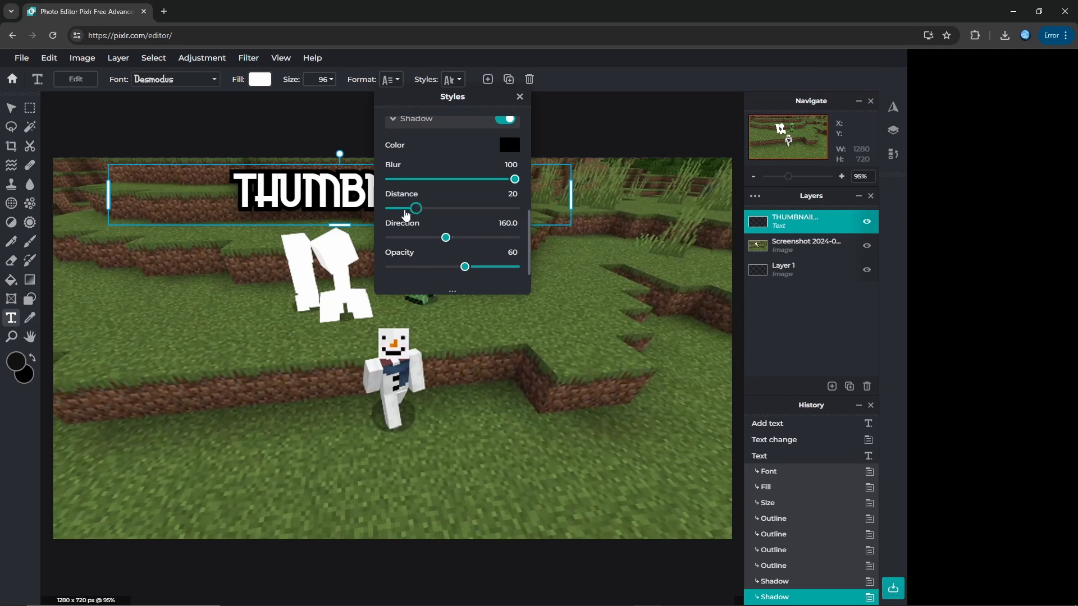
pyautogui.moveTo(405, 215); pyautogui.dragTo(507, 209)
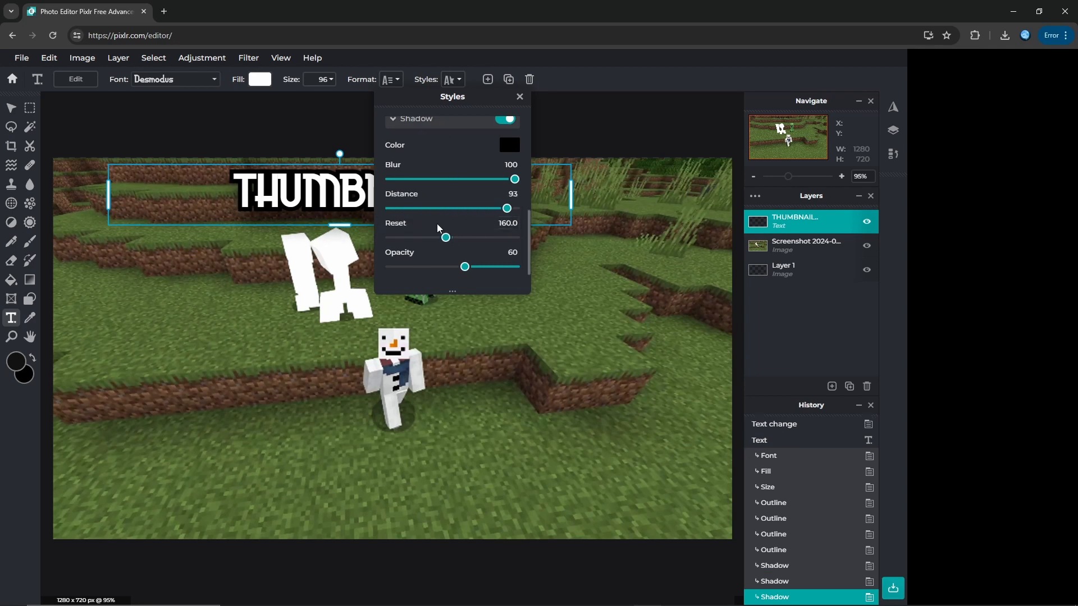
pyautogui.moveTo(463, 243); pyautogui.dragTo(486, 238)
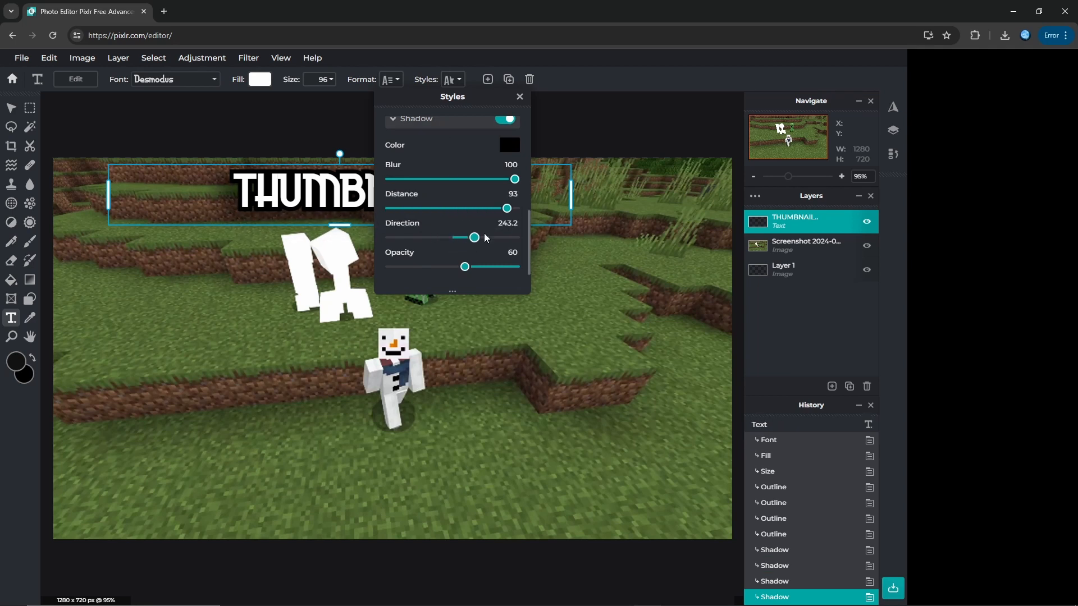
pyautogui.press('o')
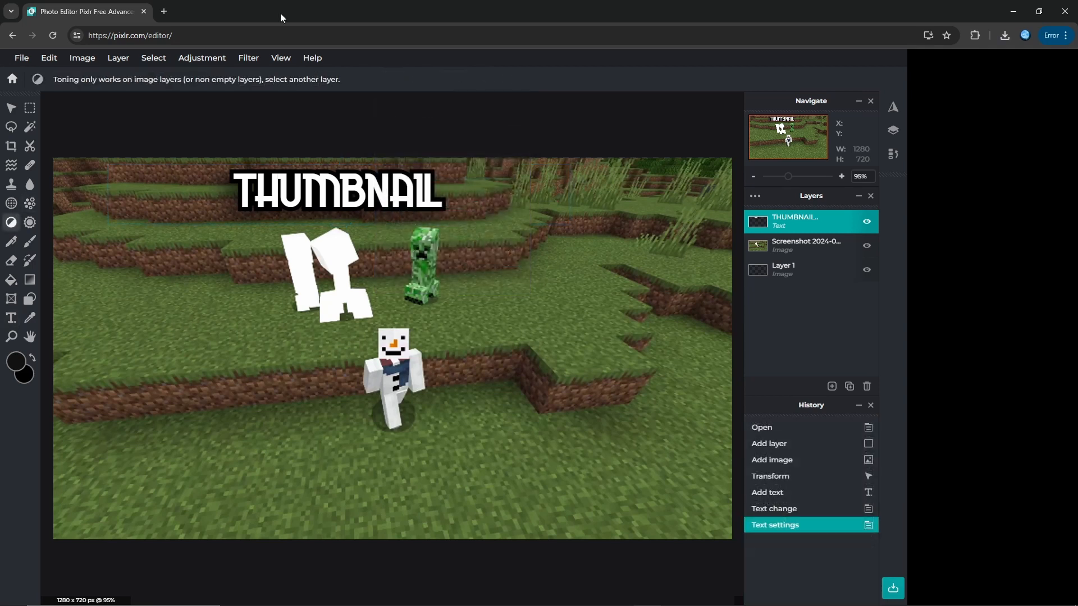
# Step: Search Google Images for "youtube logo" in a new browser tab and browse the logos
pyautogui.click(165, 11)
pyautogui.write('y')
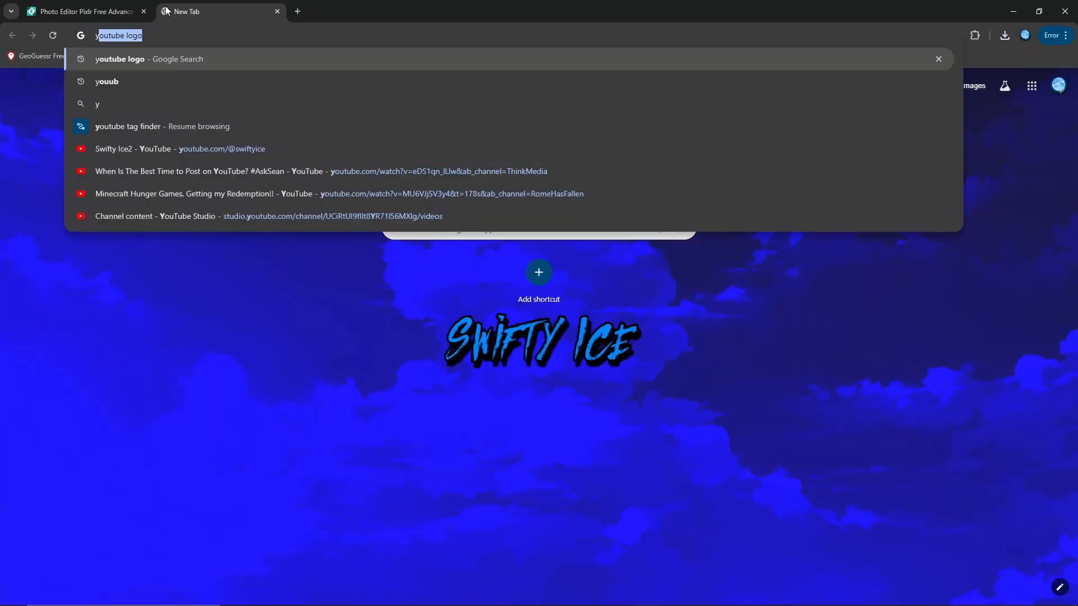
pyautogui.press('Return')
pyautogui.click(168, 118)
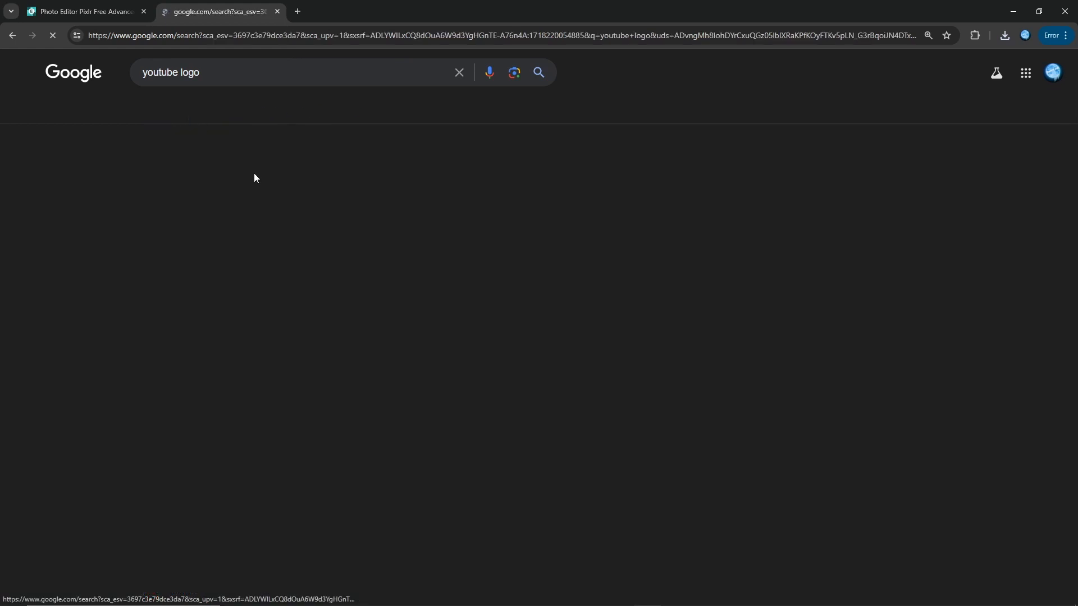
pyautogui.scroll(-1, 427, 420)
pyautogui.scroll(-8, 428, 420)
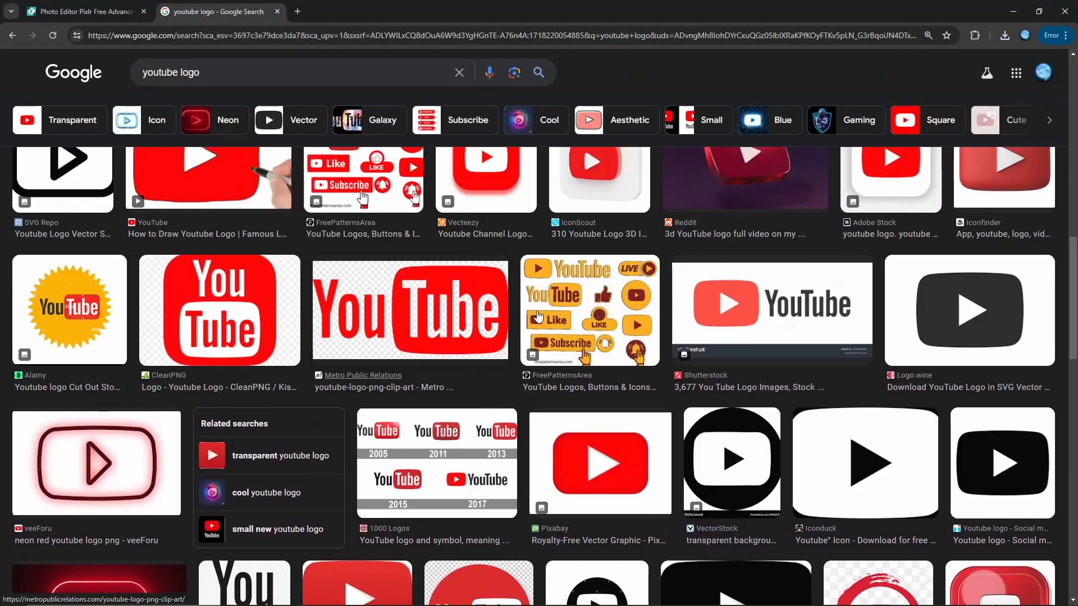
pyautogui.scroll(-8, 421, 361)
pyautogui.scroll(16, 498, 342)
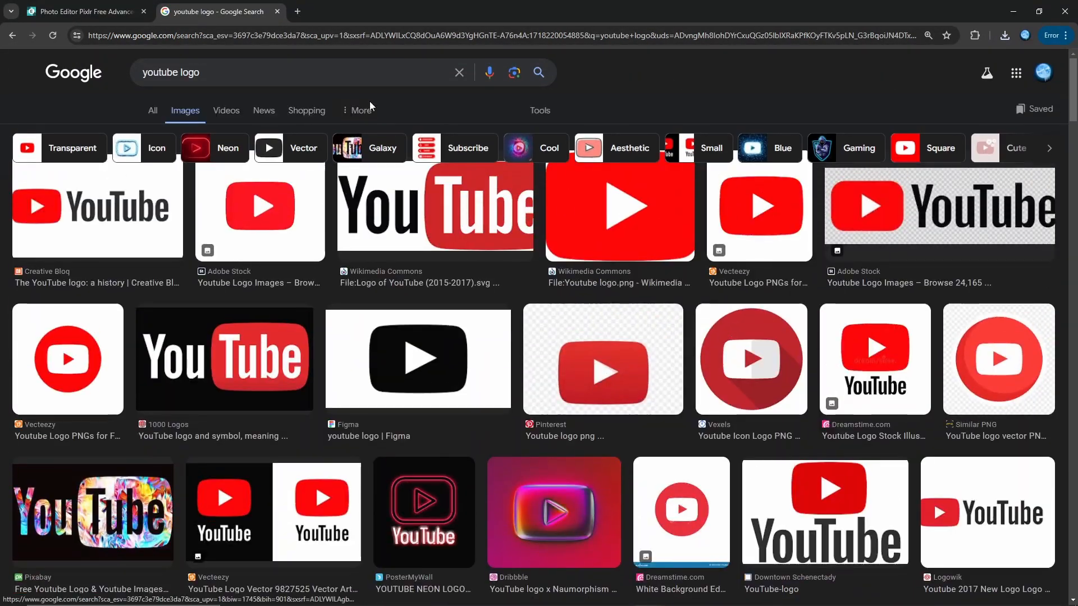
# Step: Return to the Pixlr tab and add You-Tube-14.png as a new image layer
pyautogui.click(112, 11)
pyautogui.click(832, 386)
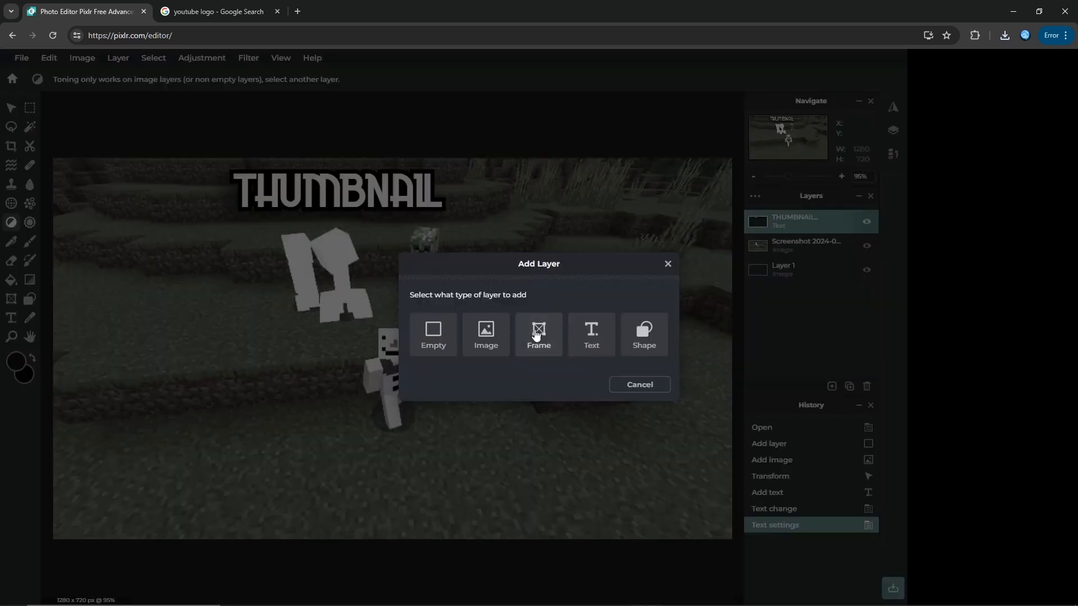
pyautogui.click(497, 336)
pyautogui.scroll(-5, 482, 238)
pyautogui.click(487, 268)
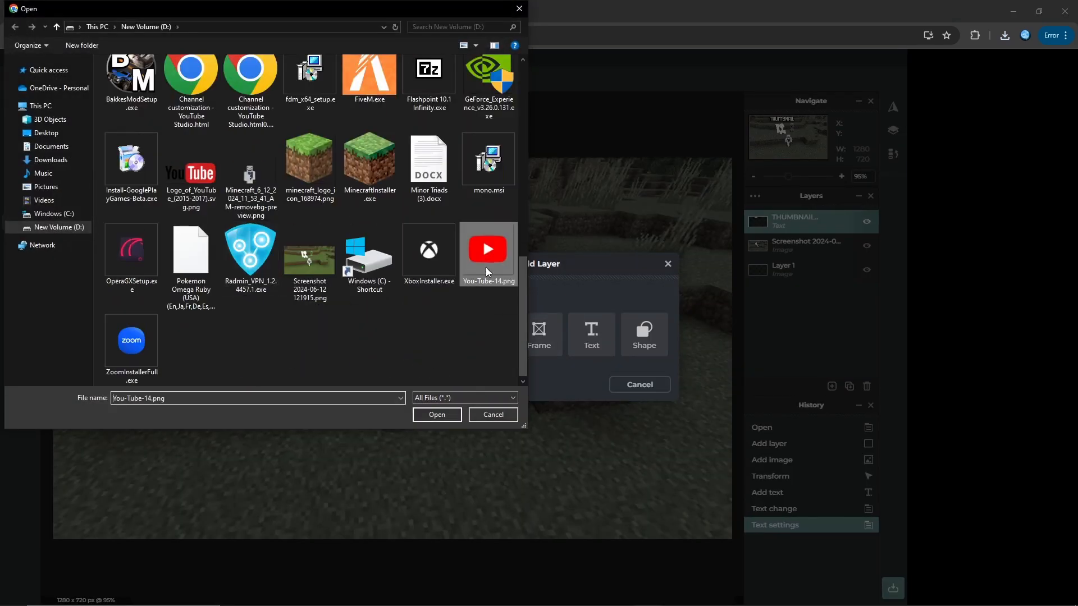
pyautogui.doubleClick(486, 267)
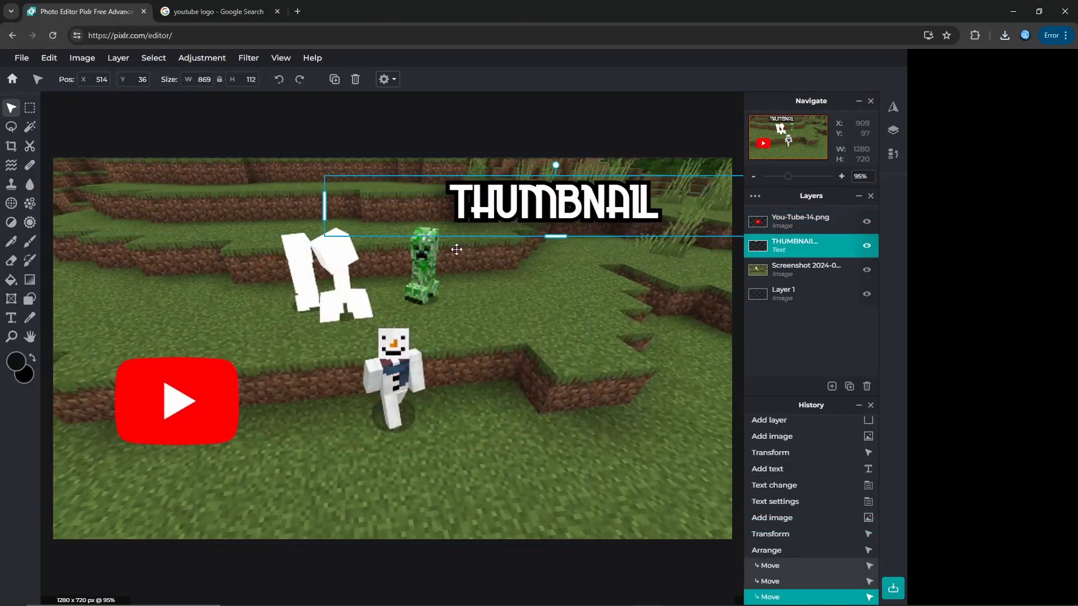
# Step: Position the THUMBNAIL text in the picture's upper-right area with the YouTube logo directly beneath it
pyautogui.hotkey('ctrl', 'z')
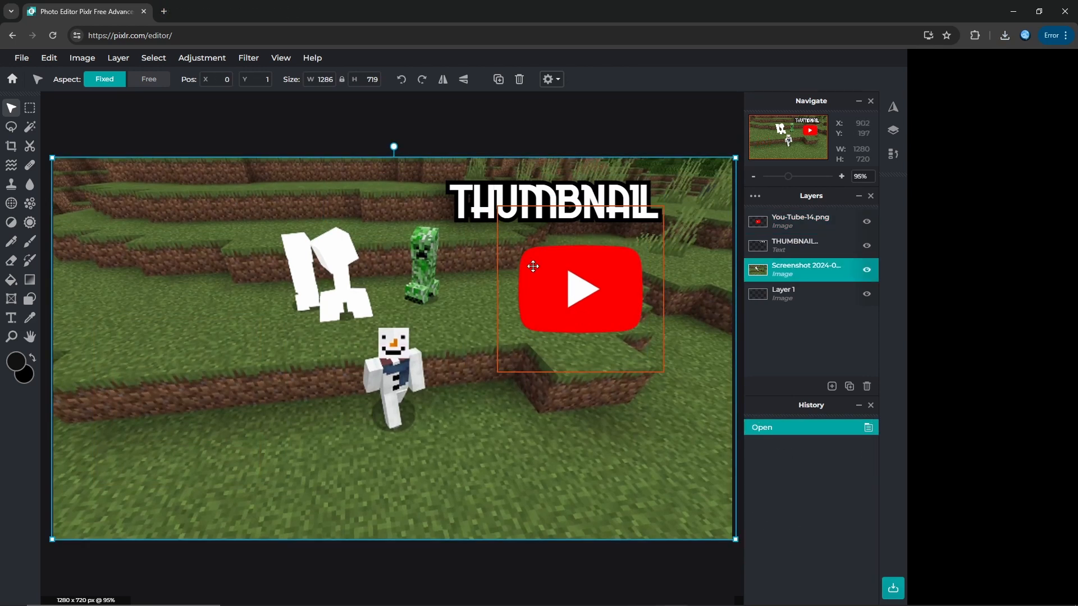
pyautogui.click(530, 199)
pyautogui.moveTo(529, 200); pyautogui.dragTo(547, 197)
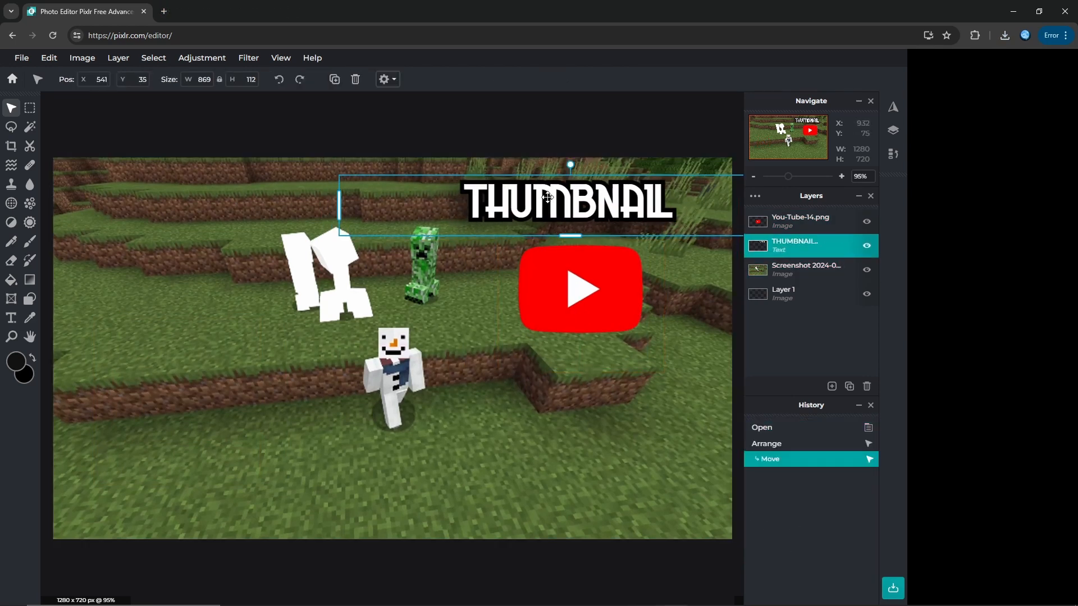